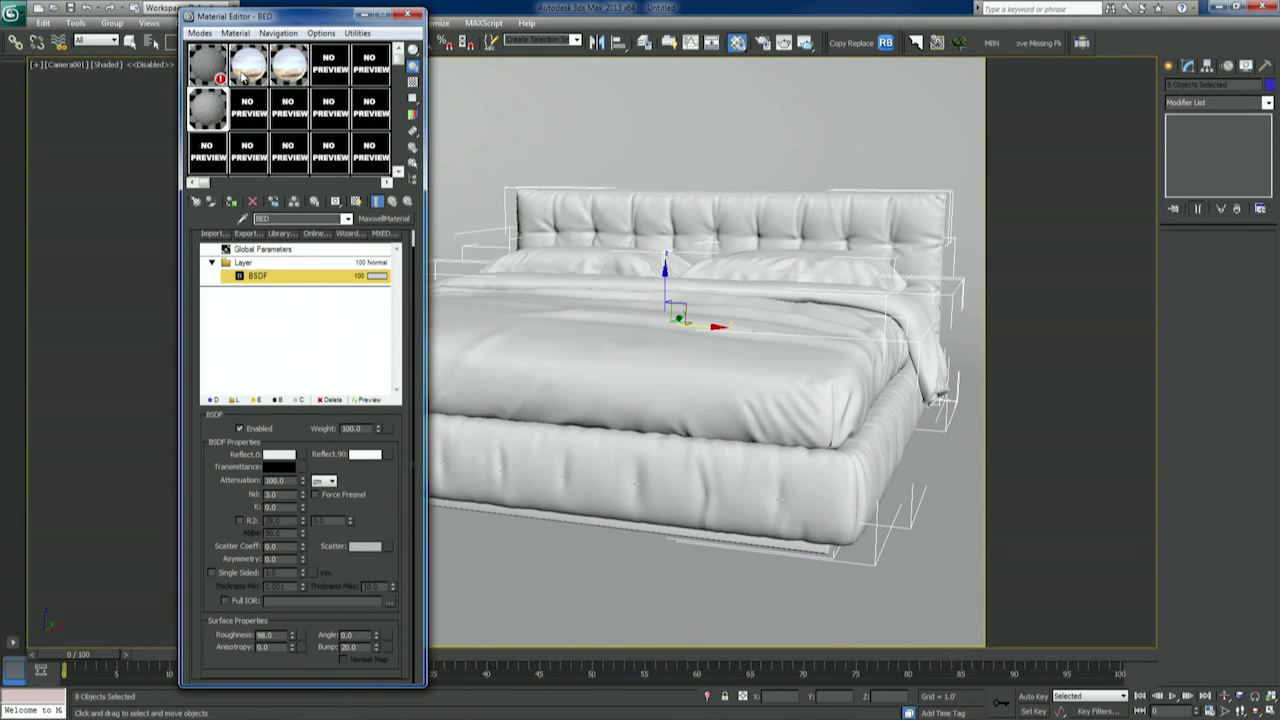
Step: Check the Light_Umbrella emitter material, close the Material Editor, and launch a Maxwell render
click(243, 85)
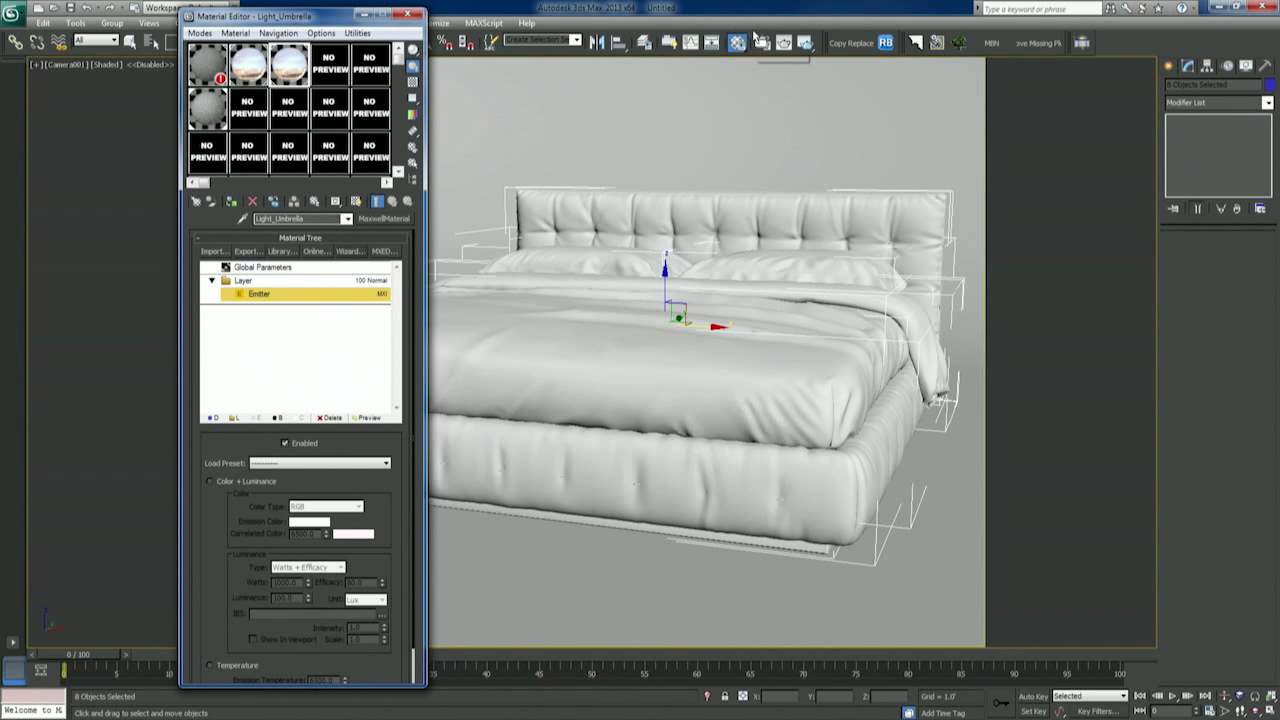
key(m)
mouse_move(805, 50)
mouse_down()
mouse_move(806, 104)
mouse_move(808, 67)
mouse_up()
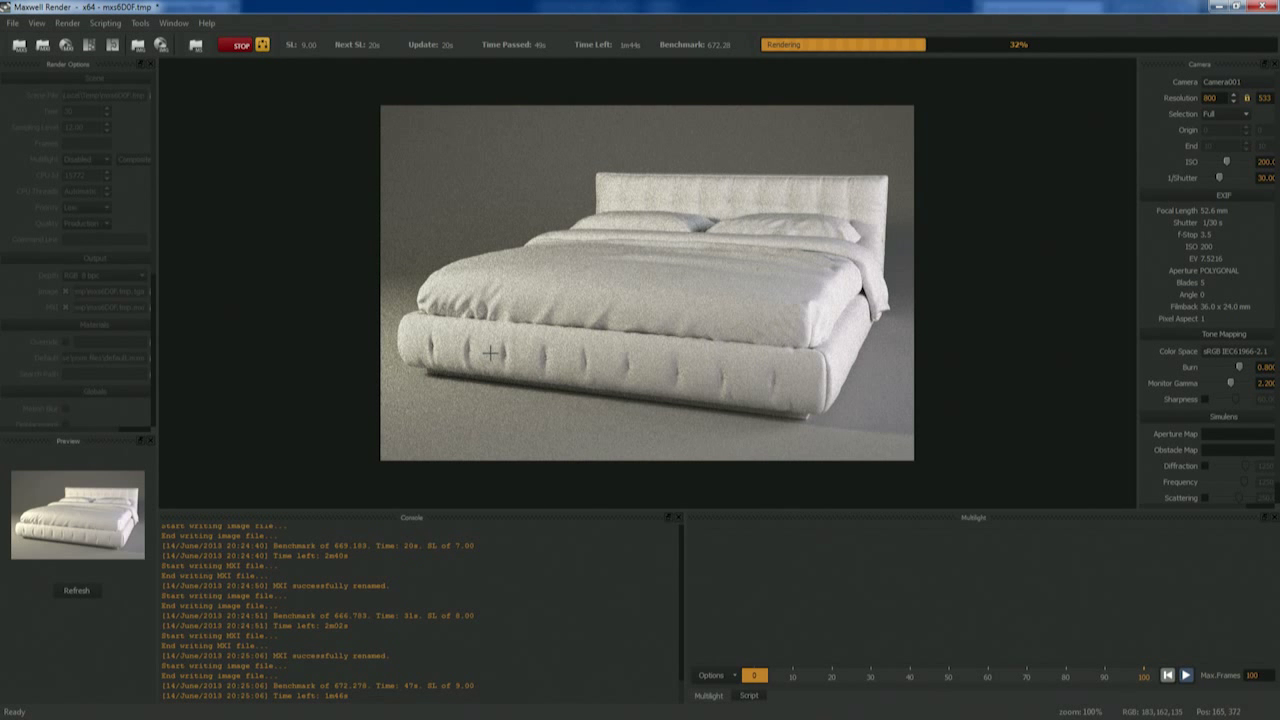
Step: Zoom the Maxwell render view in and out to inspect the bed render's progress
scroll(490, 355, up, 2)
scroll(678, 352, down, 2)
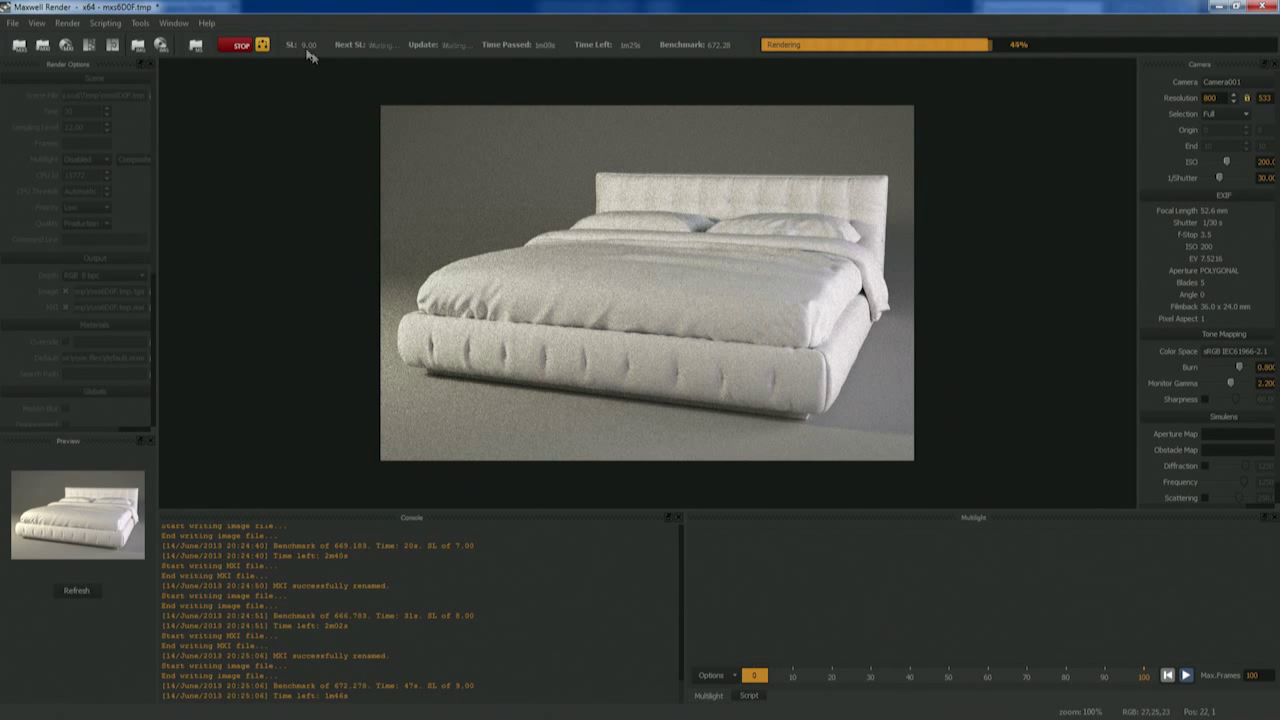
Step: Zoom the render view in and out while the bed render finishes at SL 12
scroll(586, 291, up, 2)
scroll(586, 291, up, 2)
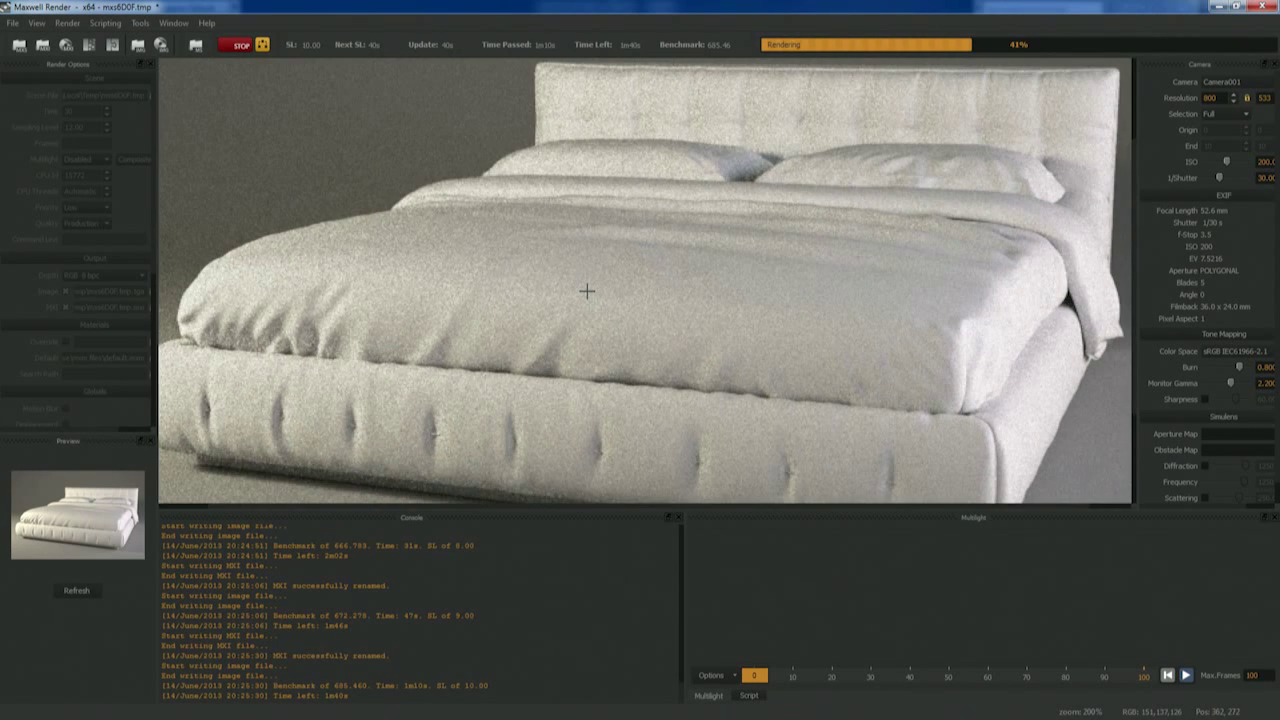
scroll(586, 291, down, 4)
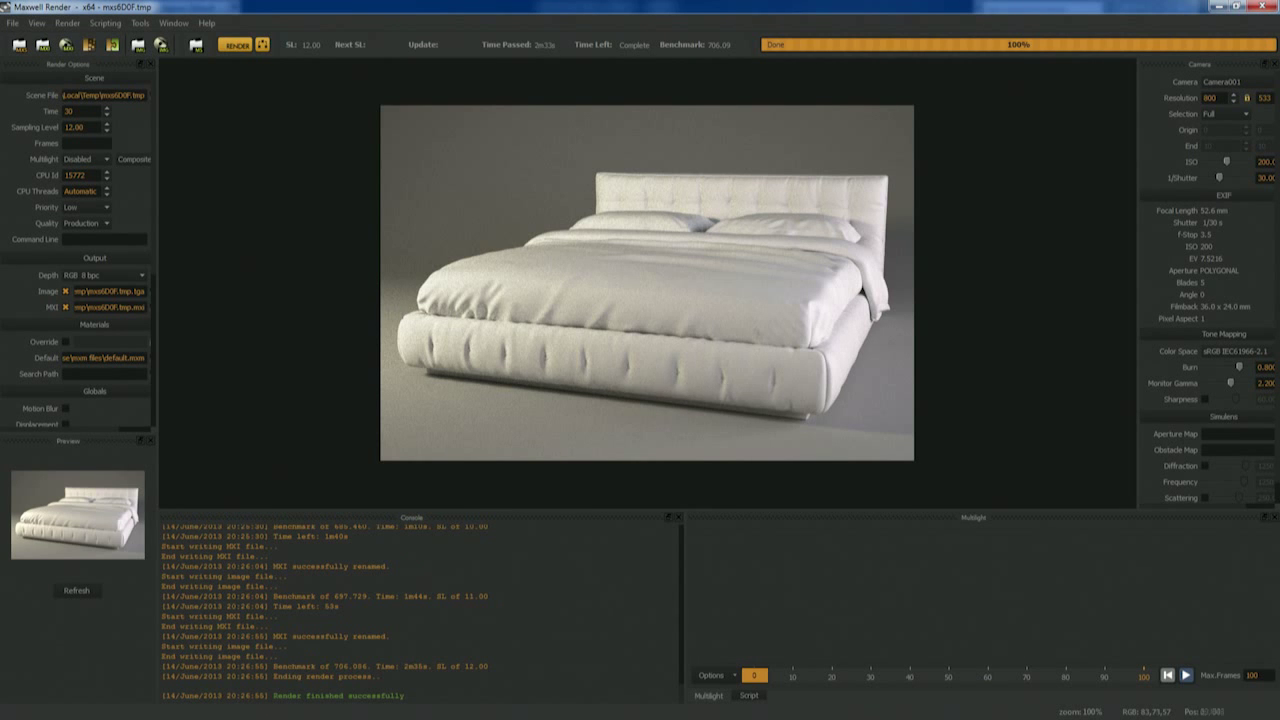
scroll(640, 280, up, 3)
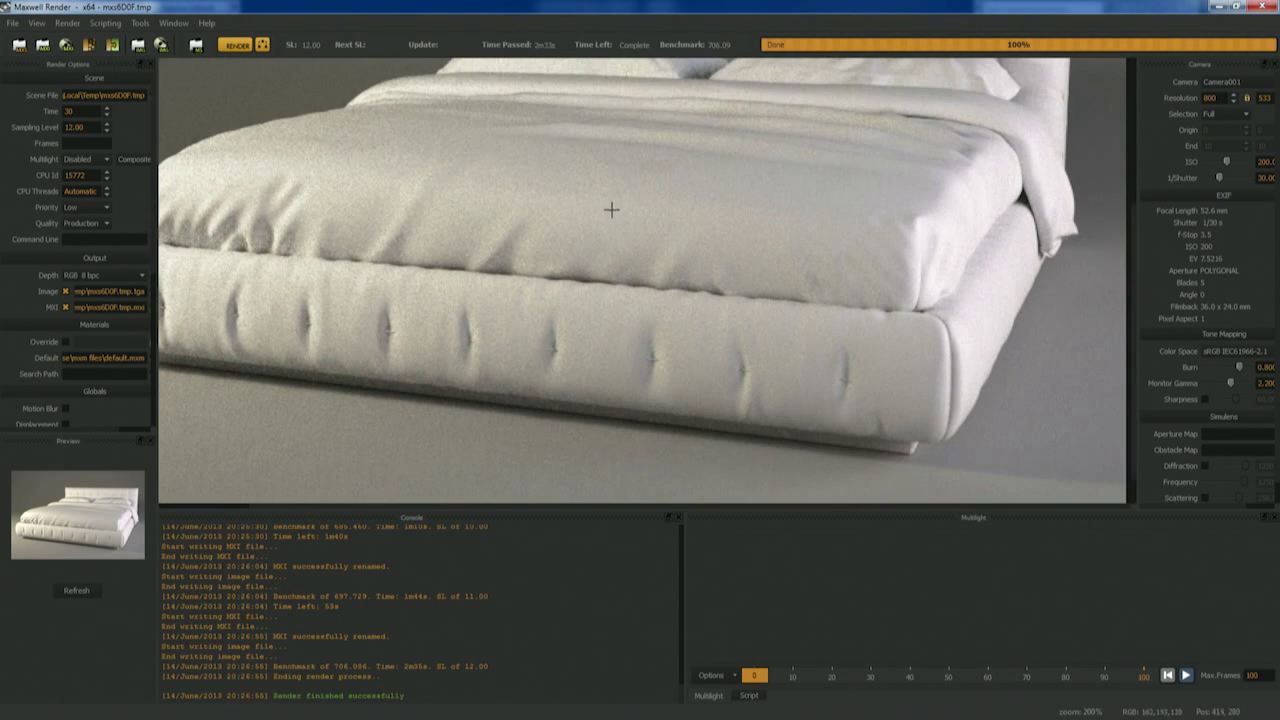
middle_drag(857, 194, 830, 289)
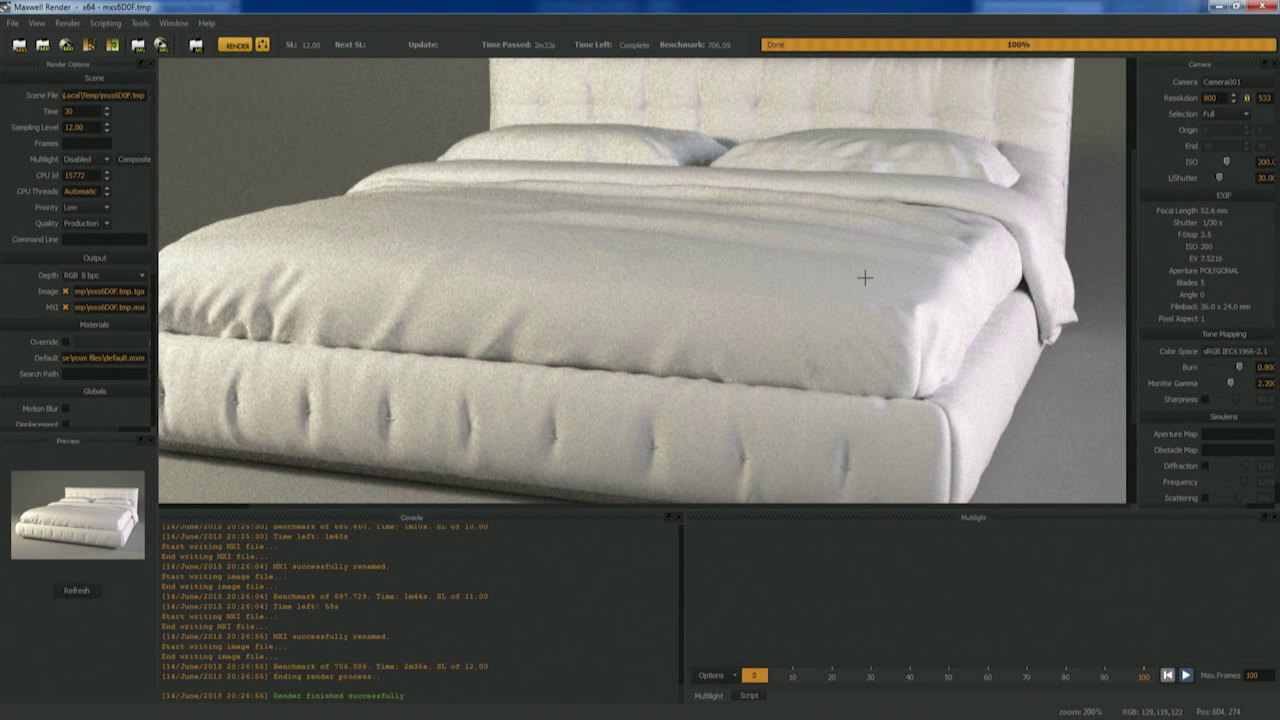
middle_drag(1025, 238, 985, 279)
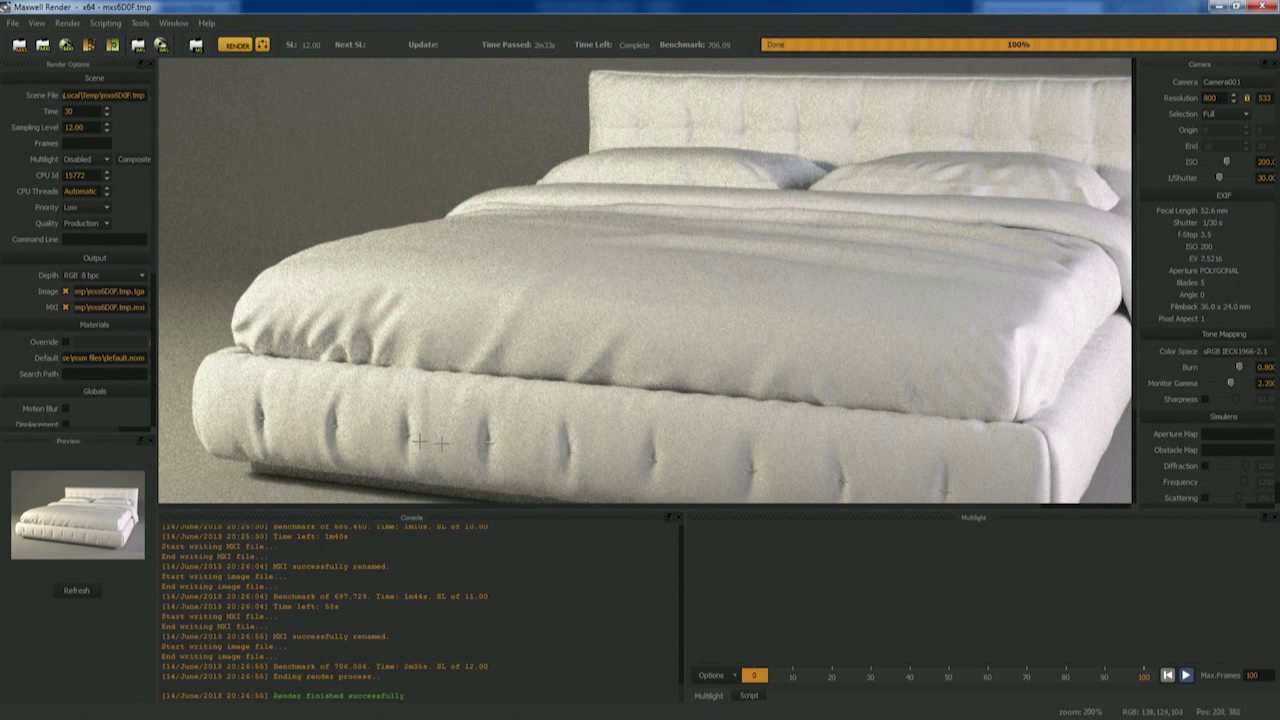
scroll(951, 329, down, 2)
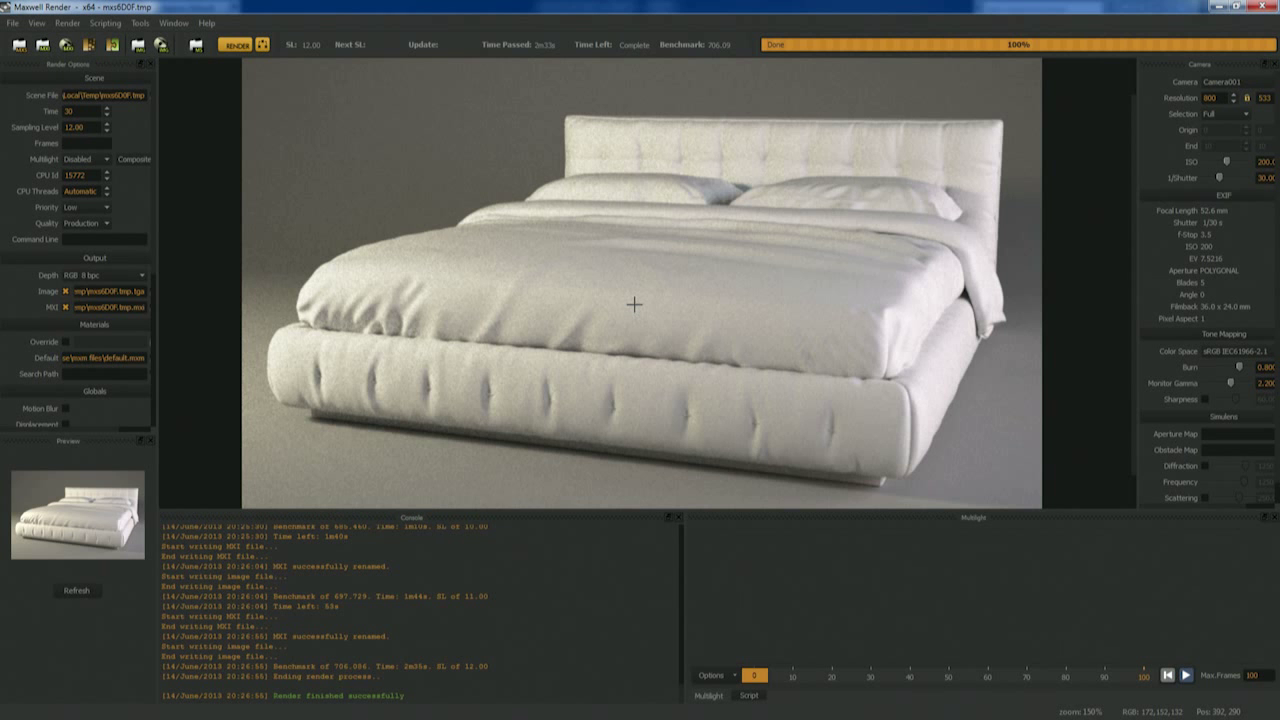
scroll(634, 304, down, 1)
scroll(634, 304, up, 3)
scroll(638, 283, down, 1)
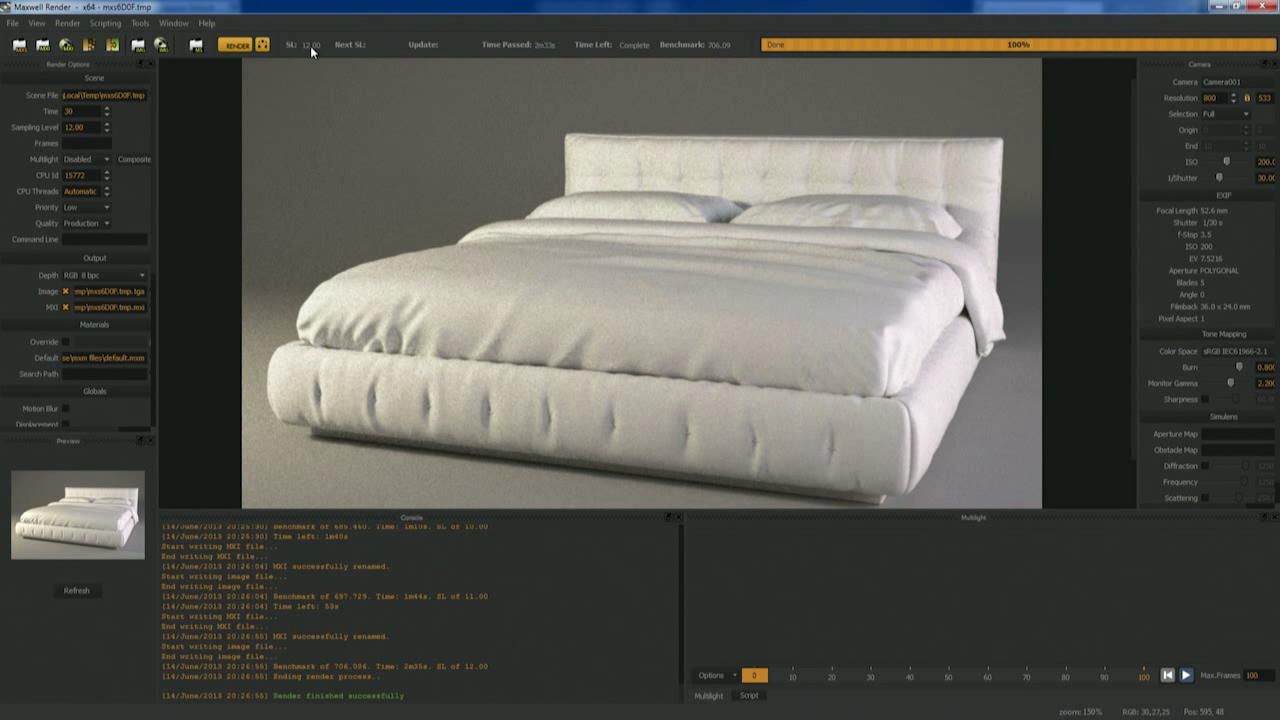
scroll(737, 294, down, 1)
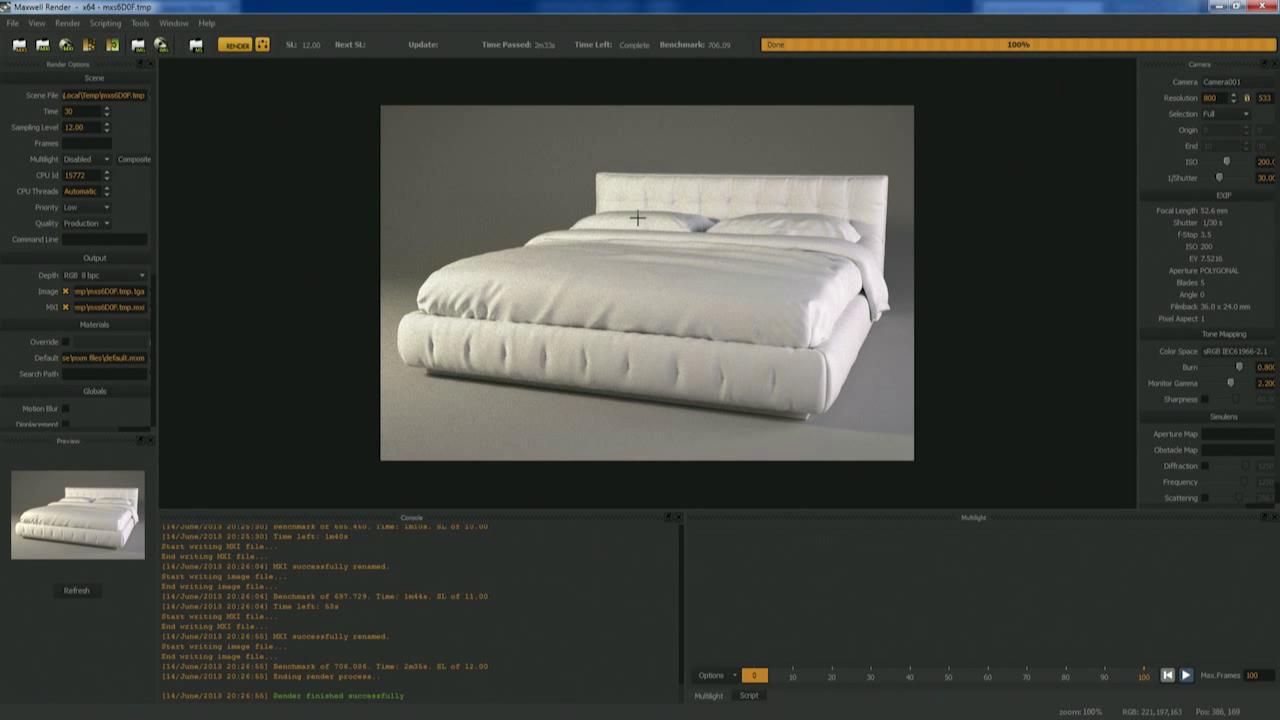
scroll(637, 214, up, 1)
scroll(520, 250, down, 1)
Step: Close the finished Maxwell Render window to return to the 3ds Max bed scene
scroll(739, 250, up, 1)
scroll(740, 249, down, 1)
click(1254, 7)
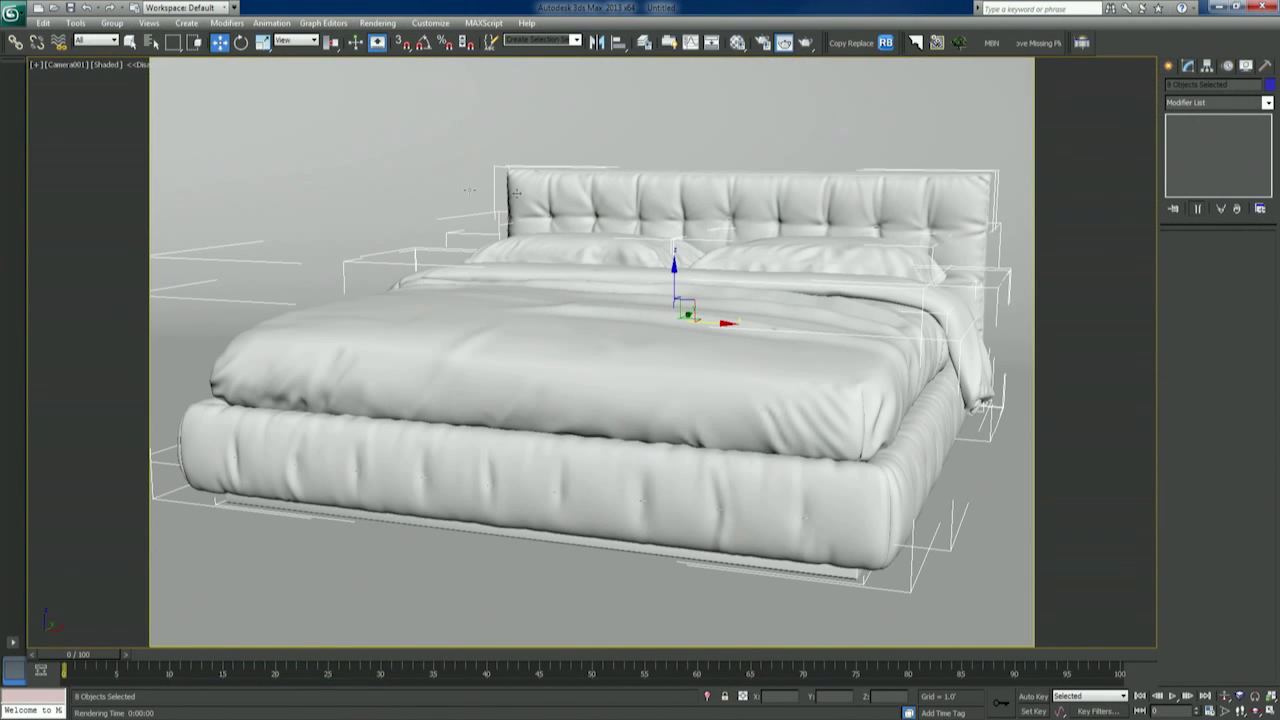
Step: Change the Render Setup output size from 800×533 to 1200×800 and show the Maxwell renderer settings
key(F10)
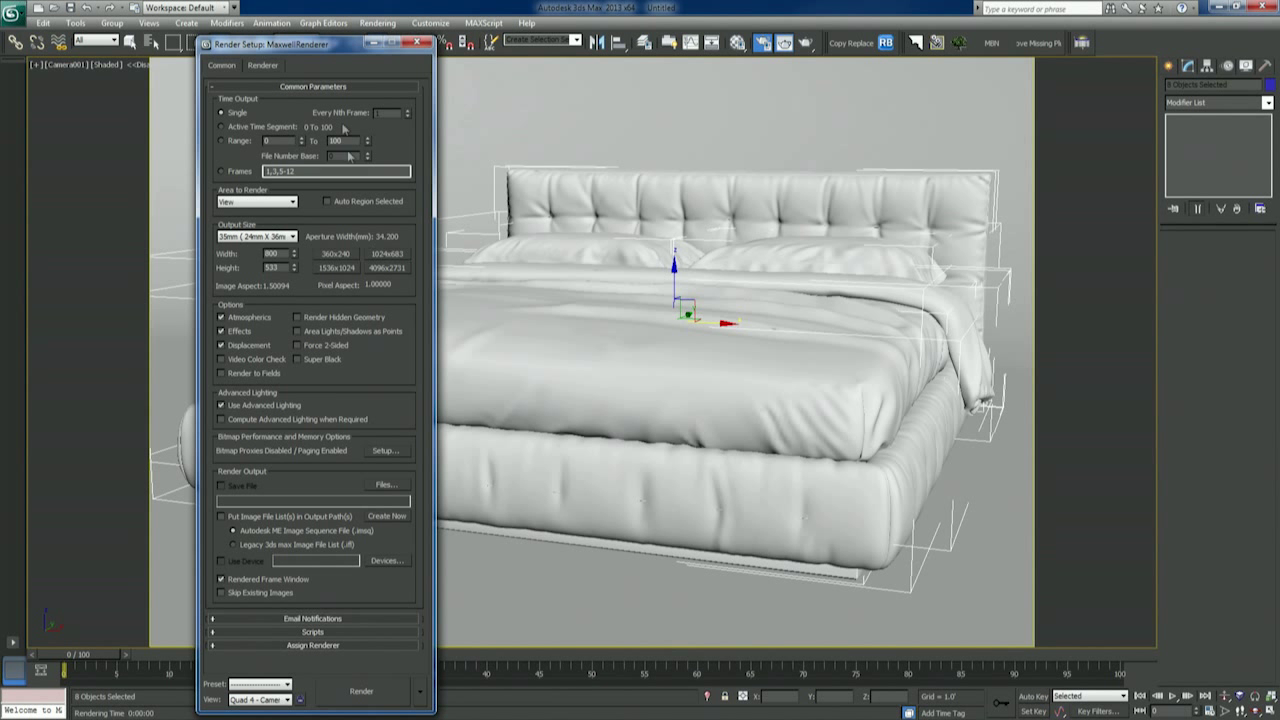
double_click(270, 254)
text(1200)
key(Tab)
key(ctrl+Tab)
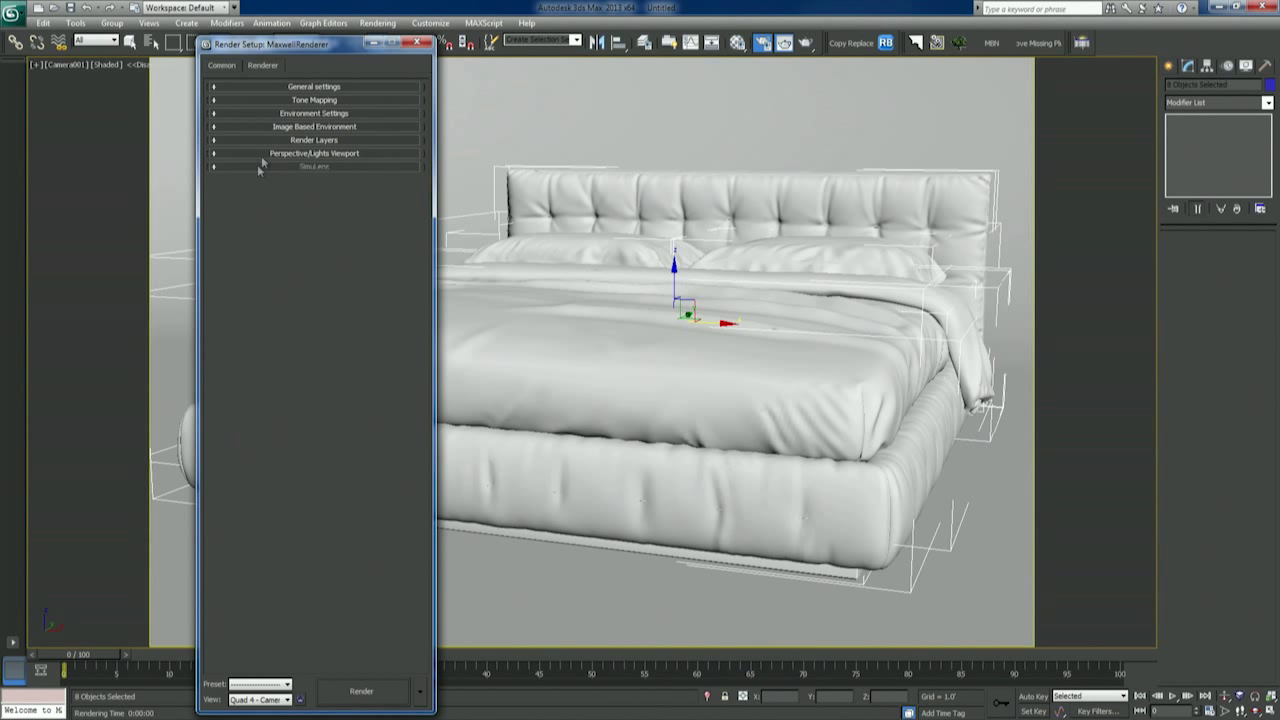
click(286, 101)
Step: Enable the Depth render channel with 32 bpp bit depth and EXR format
click(220, 66)
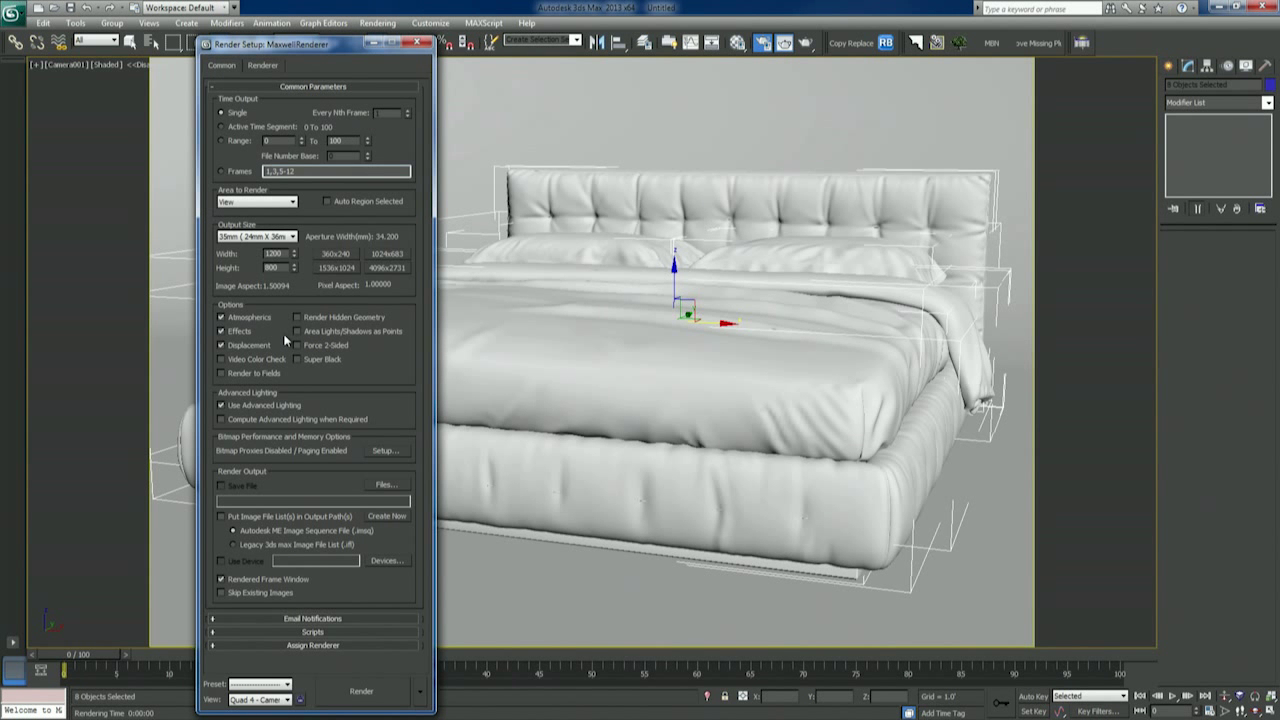
click(266, 66)
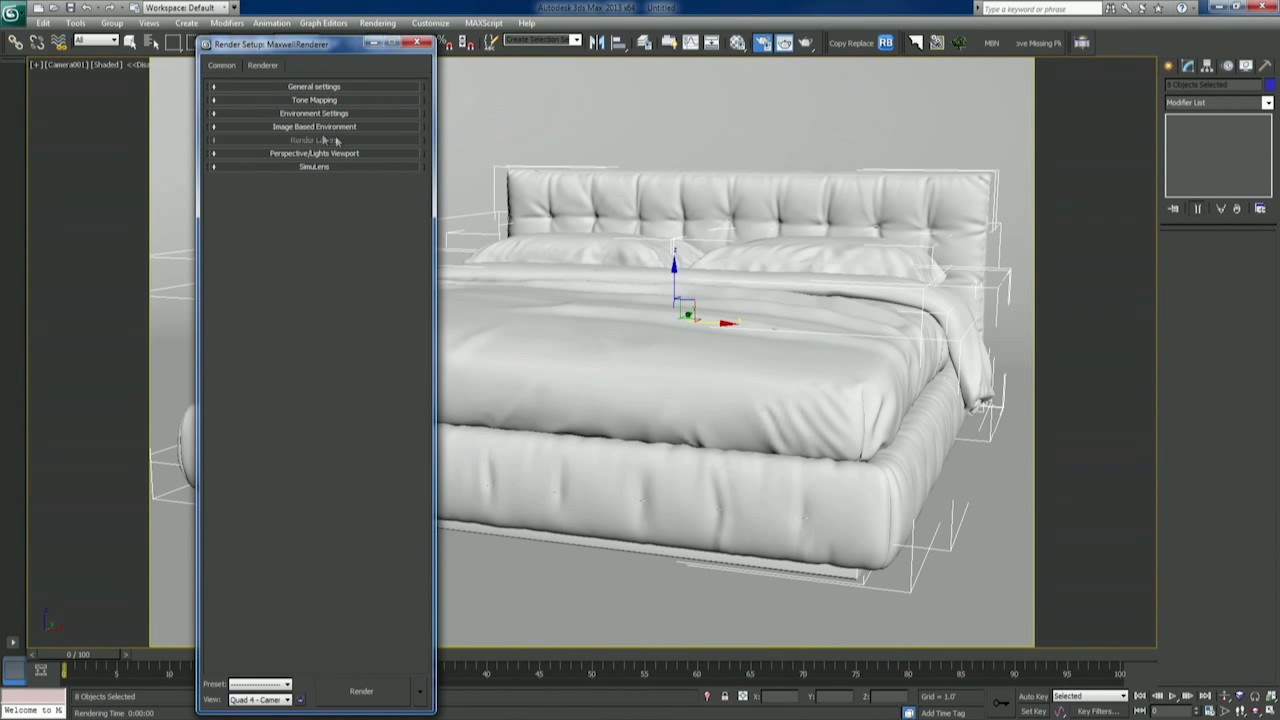
click(327, 100)
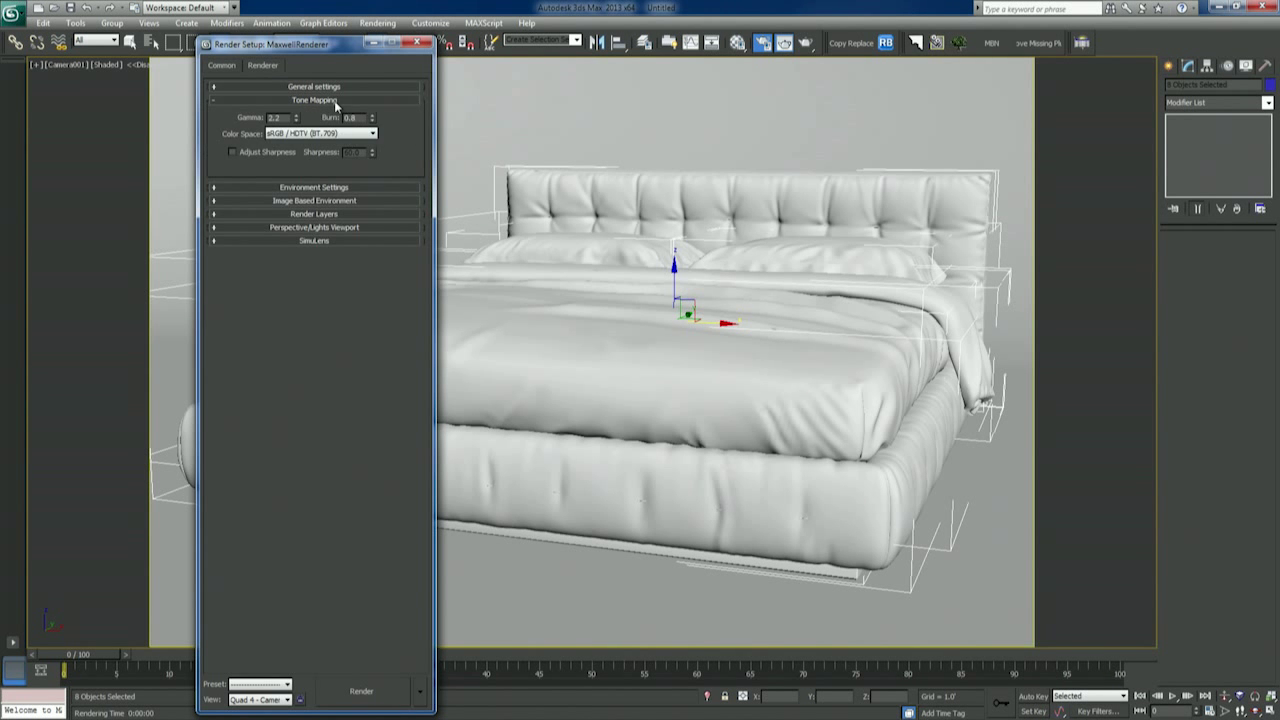
click(330, 87)
scroll(240, 400, down, 5)
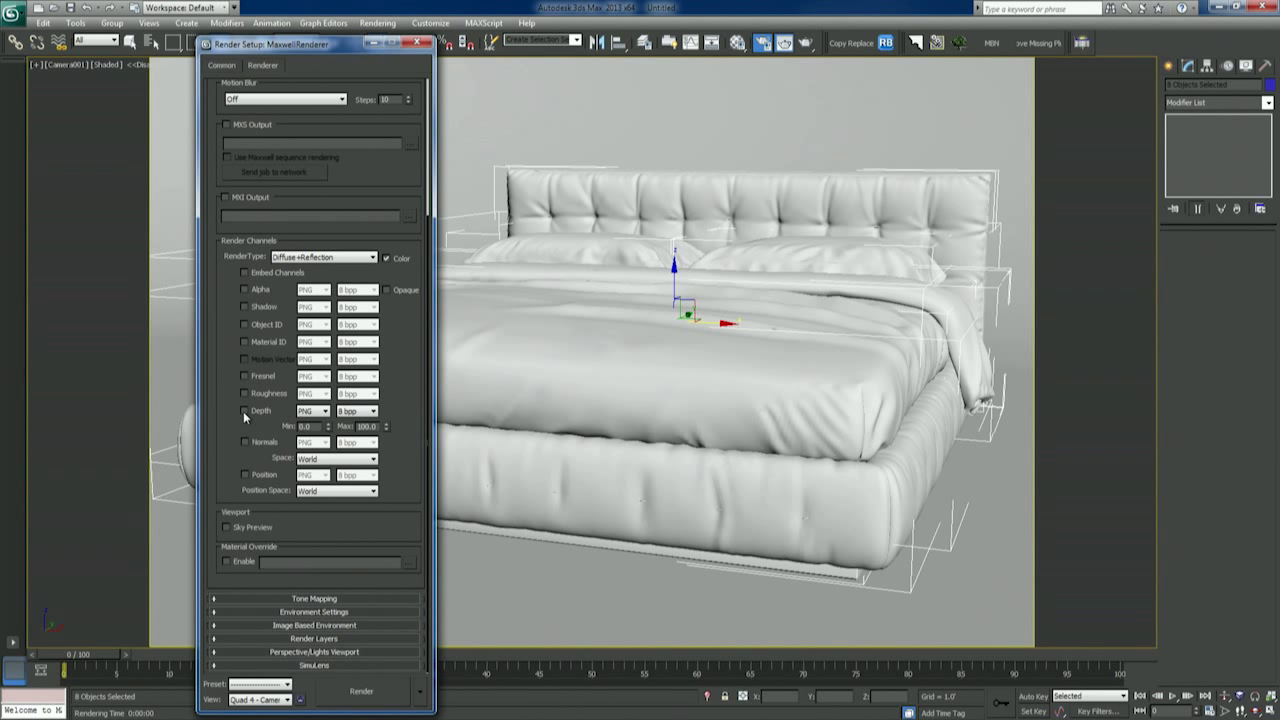
click(244, 411)
click(371, 413)
click(357, 440)
click(324, 411)
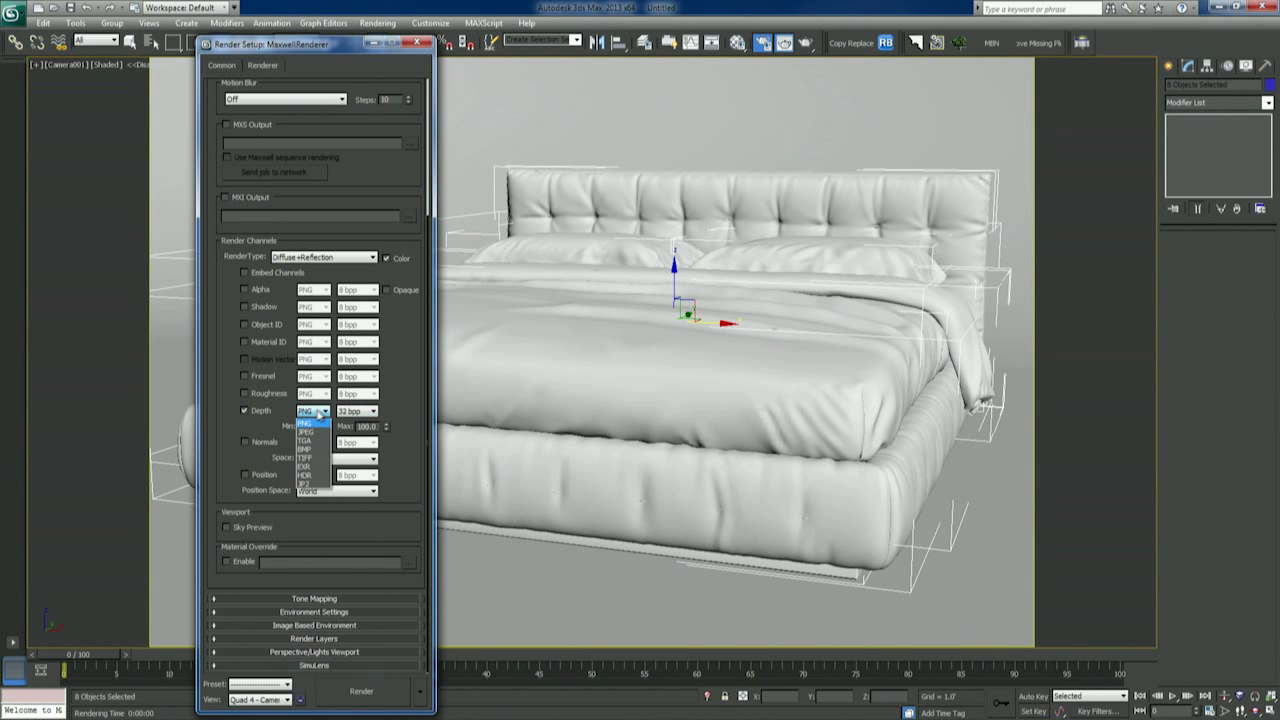
click(304, 466)
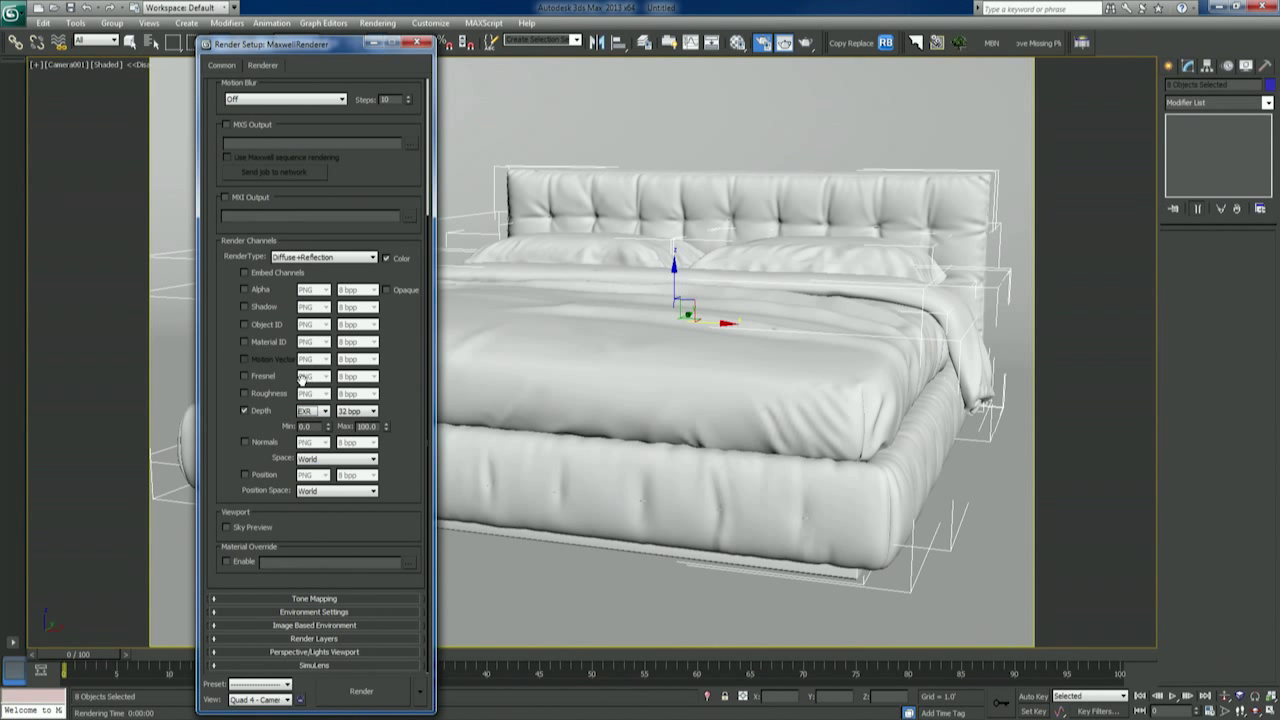
Step: Set the Depth channel range to Min 1.0 and Max 10.0
scroll(345, 260, up, 3)
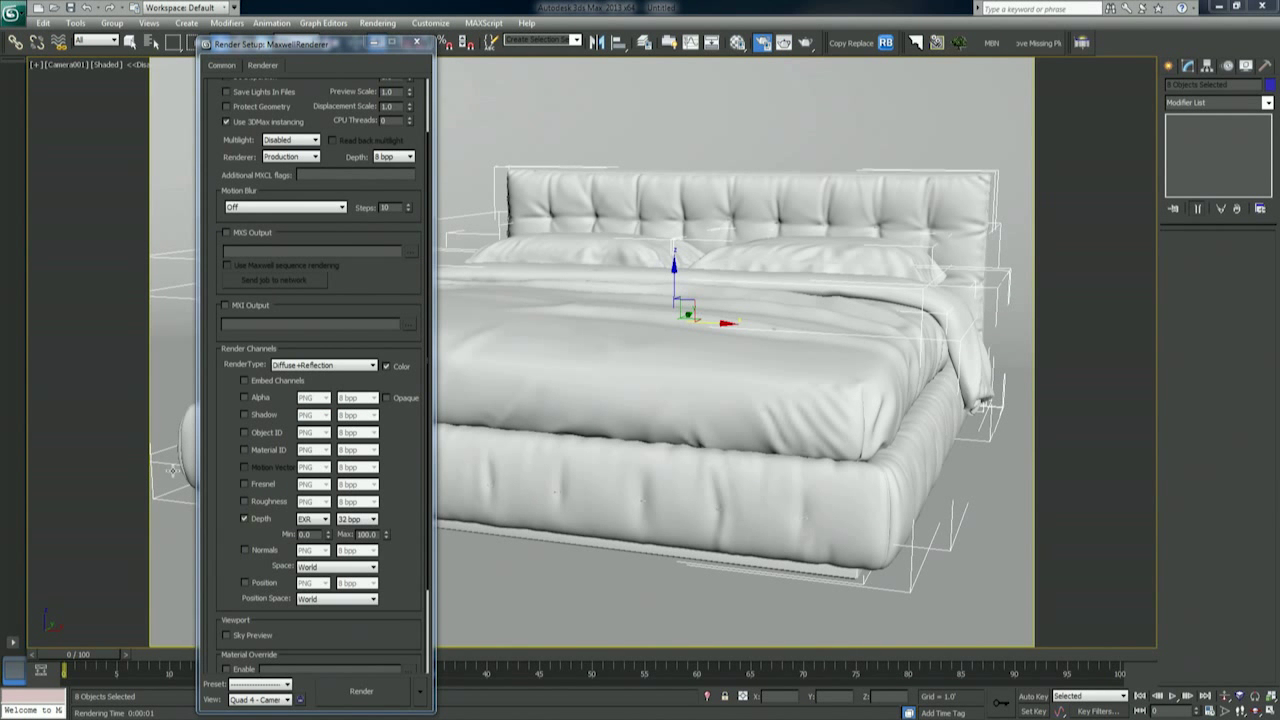
click(244, 519)
drag(394, 563, 360, 510)
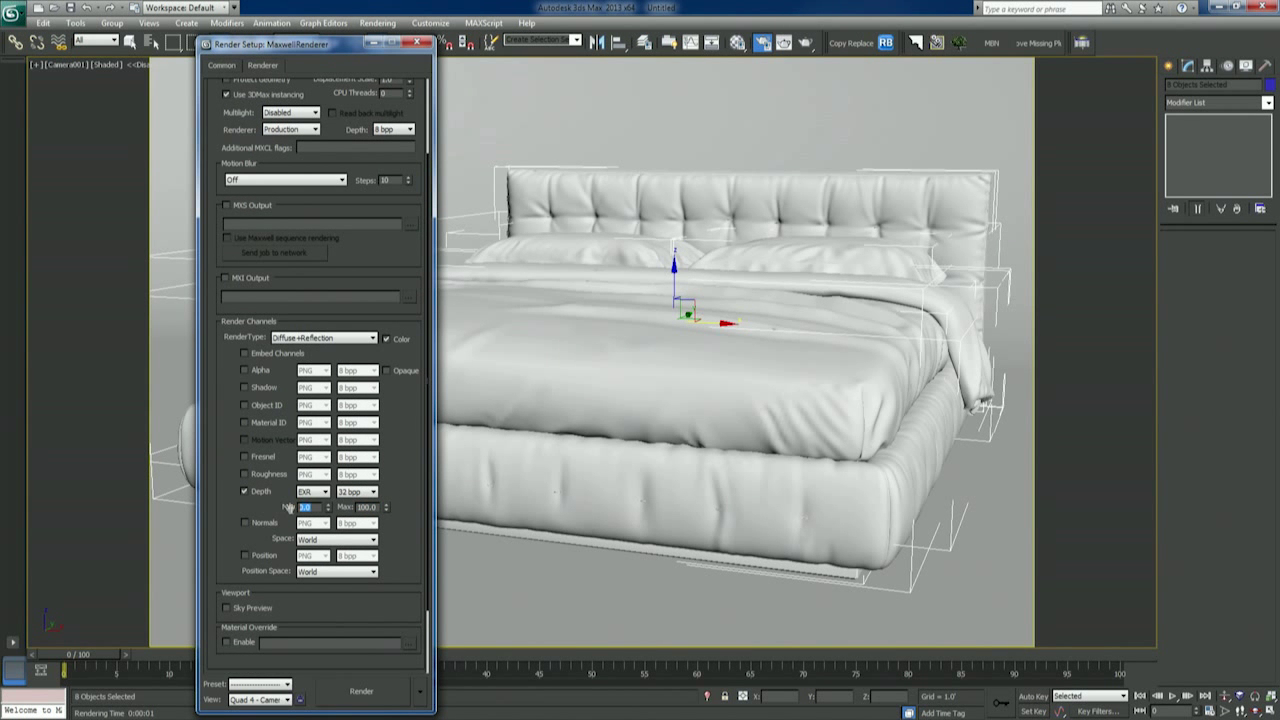
text(1)
double_click(368, 507)
click(374, 507)
double_click(370, 507)
text(6.010.0)
key(Return)
click(395, 442)
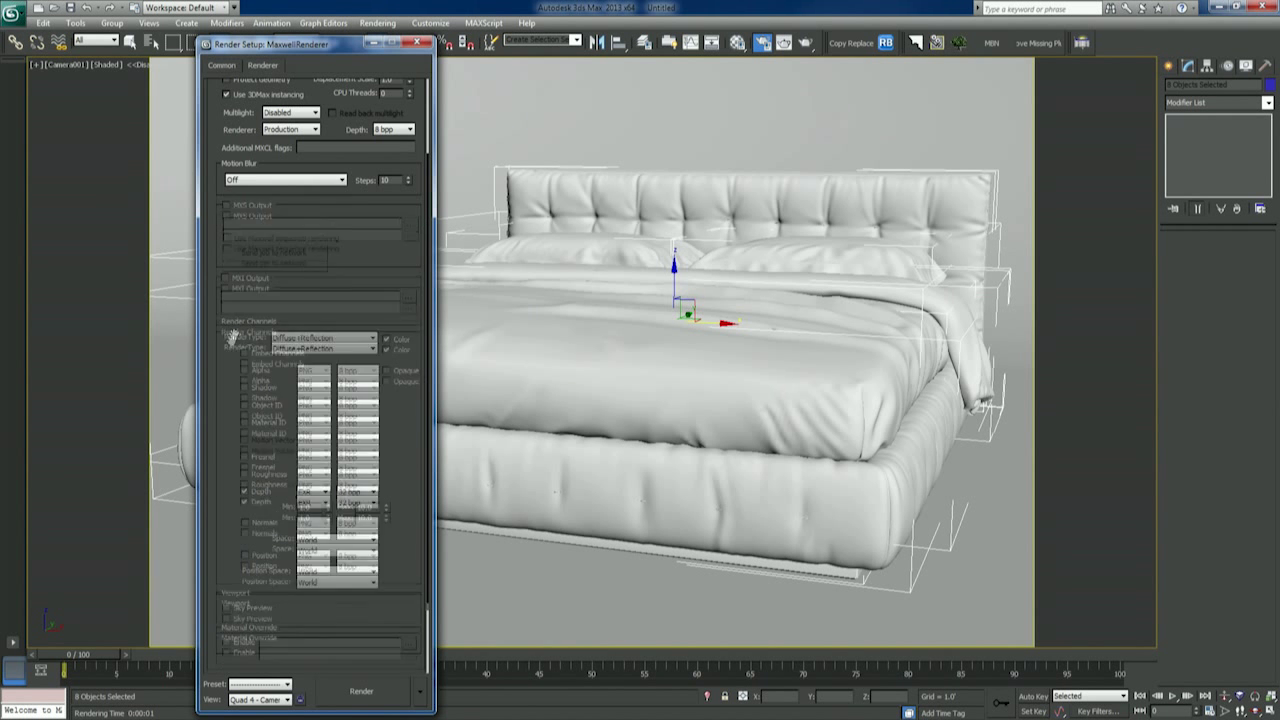
scroll(229, 203, up, 3)
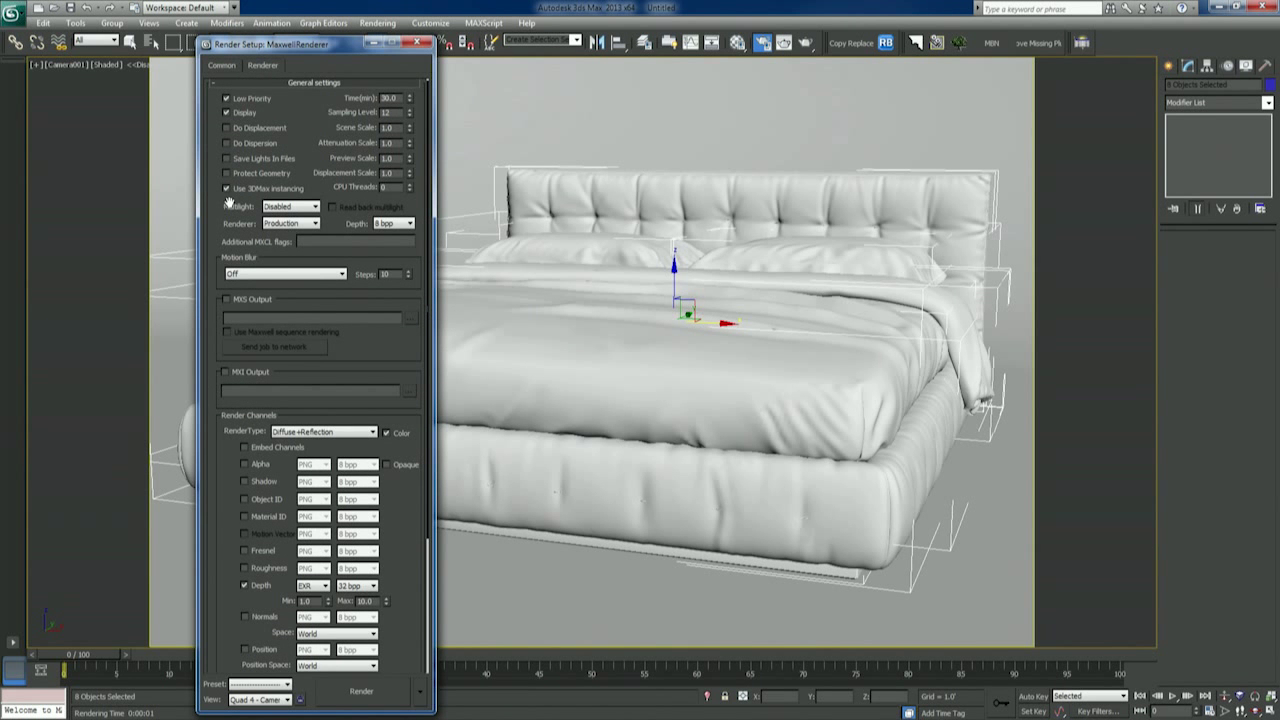
click(290, 207)
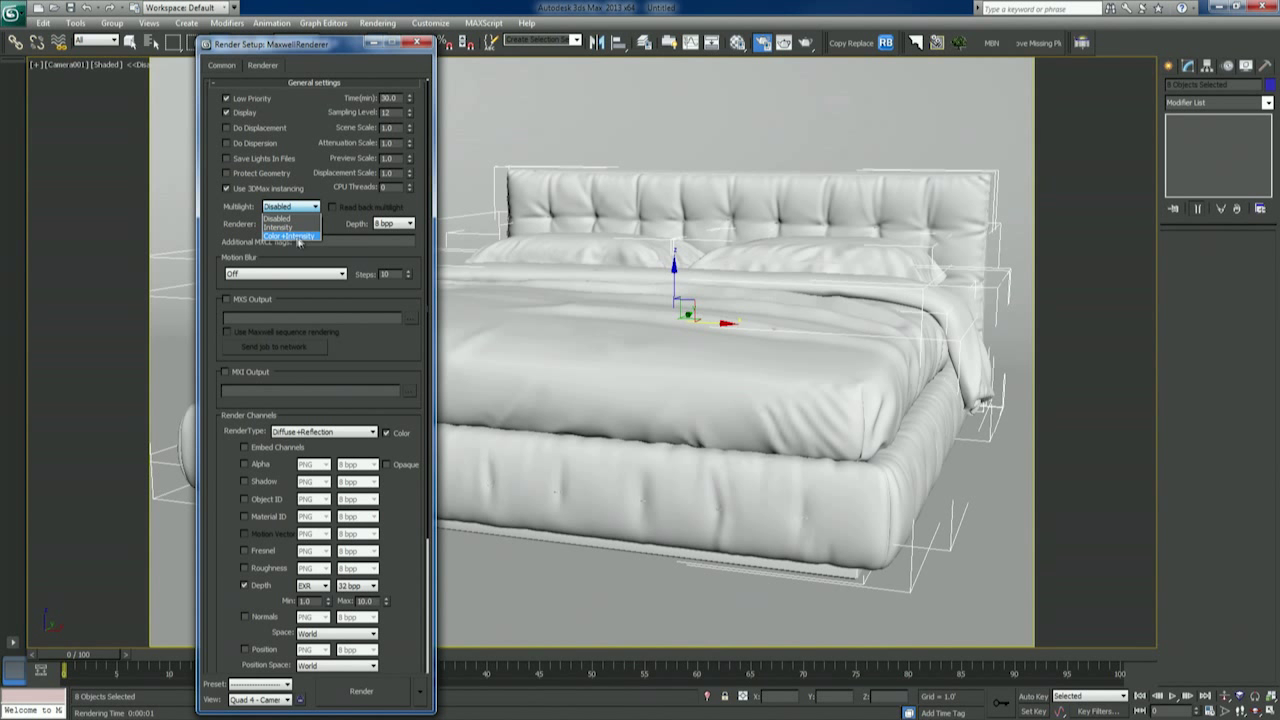
Step: Set the Maxwell Multilight mode to Intensity
click(279, 229)
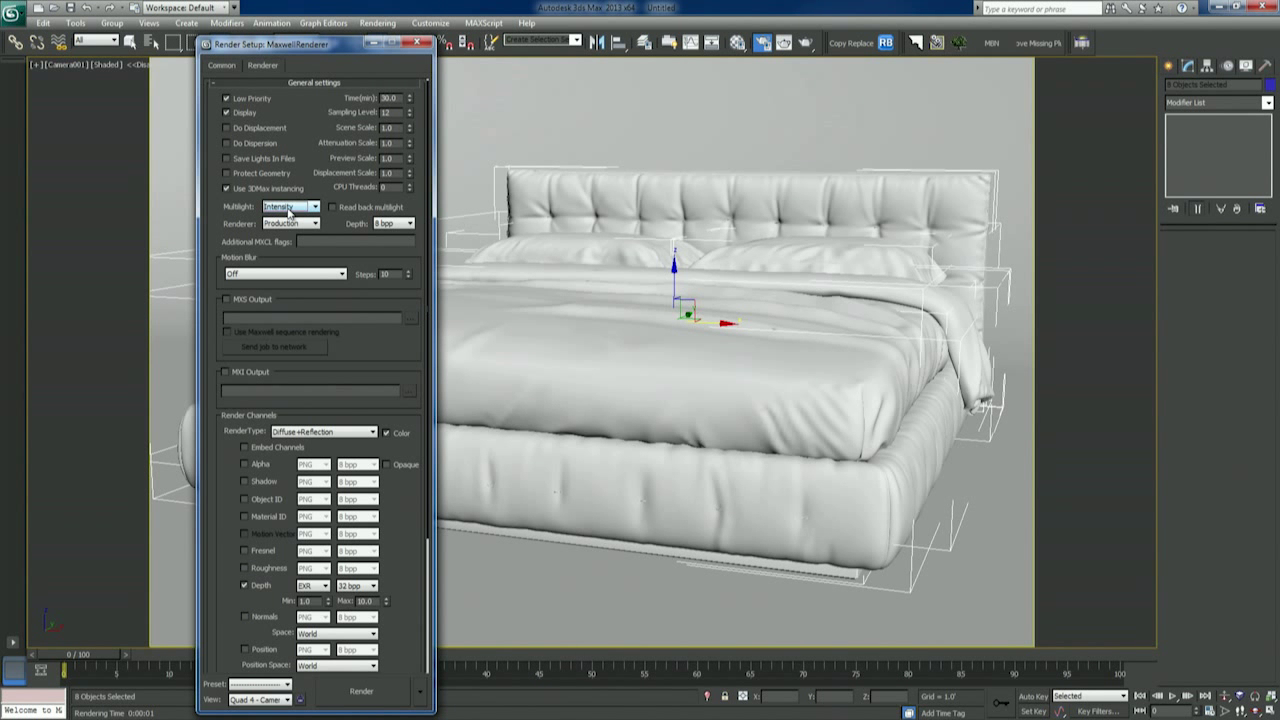
click(289, 211)
click(285, 229)
click(296, 208)
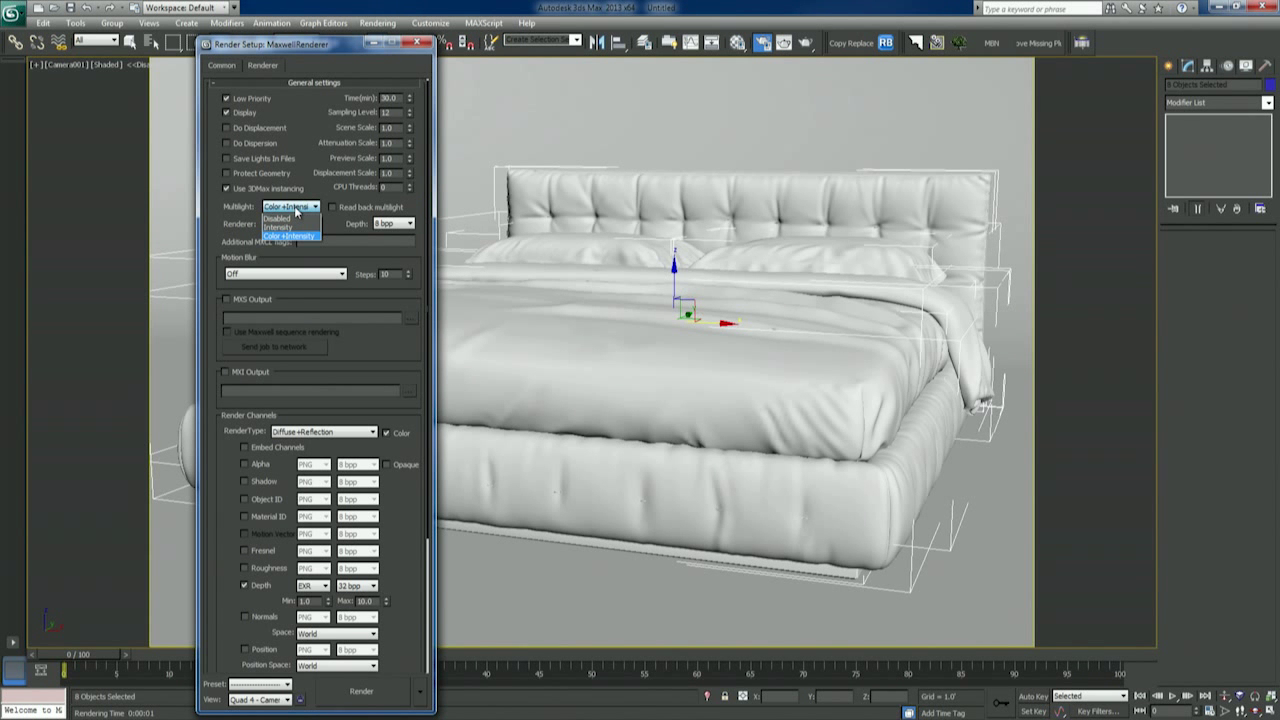
click(286, 227)
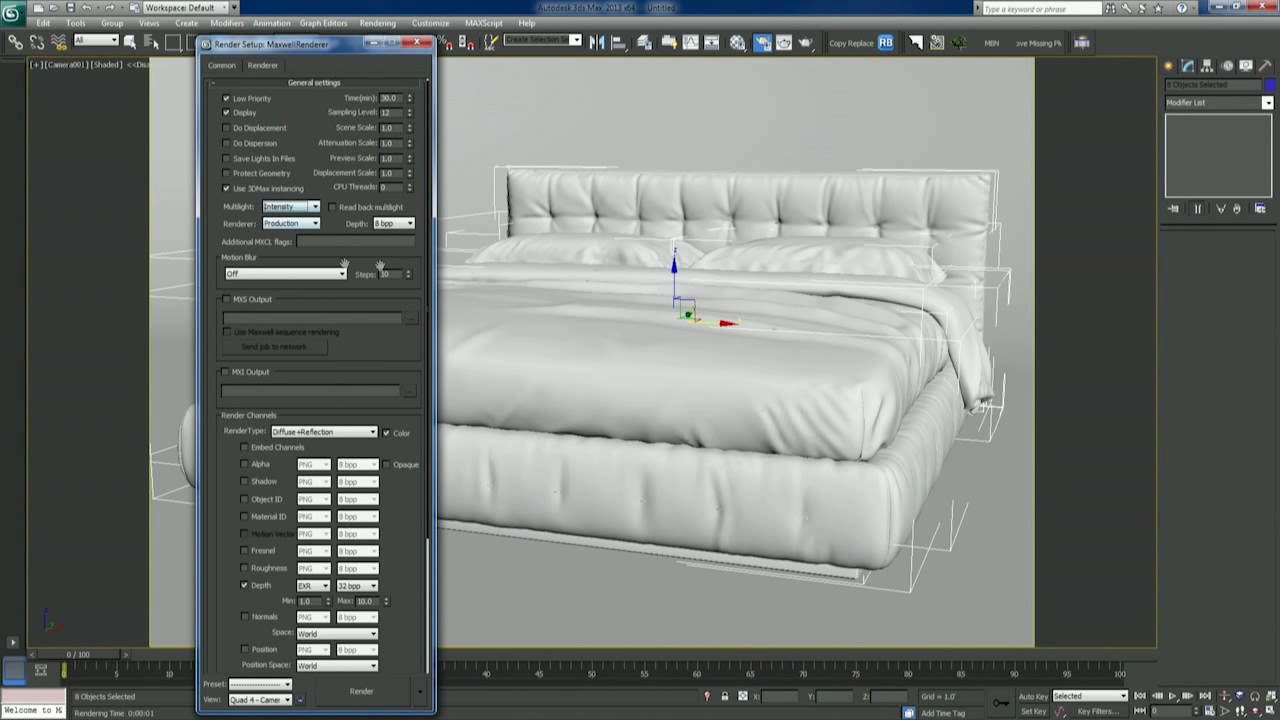
Step: Verify the 1200×800 output size on the Common tab and close Render Setup
click(230, 70)
click(256, 66)
click(397, 114)
click(222, 65)
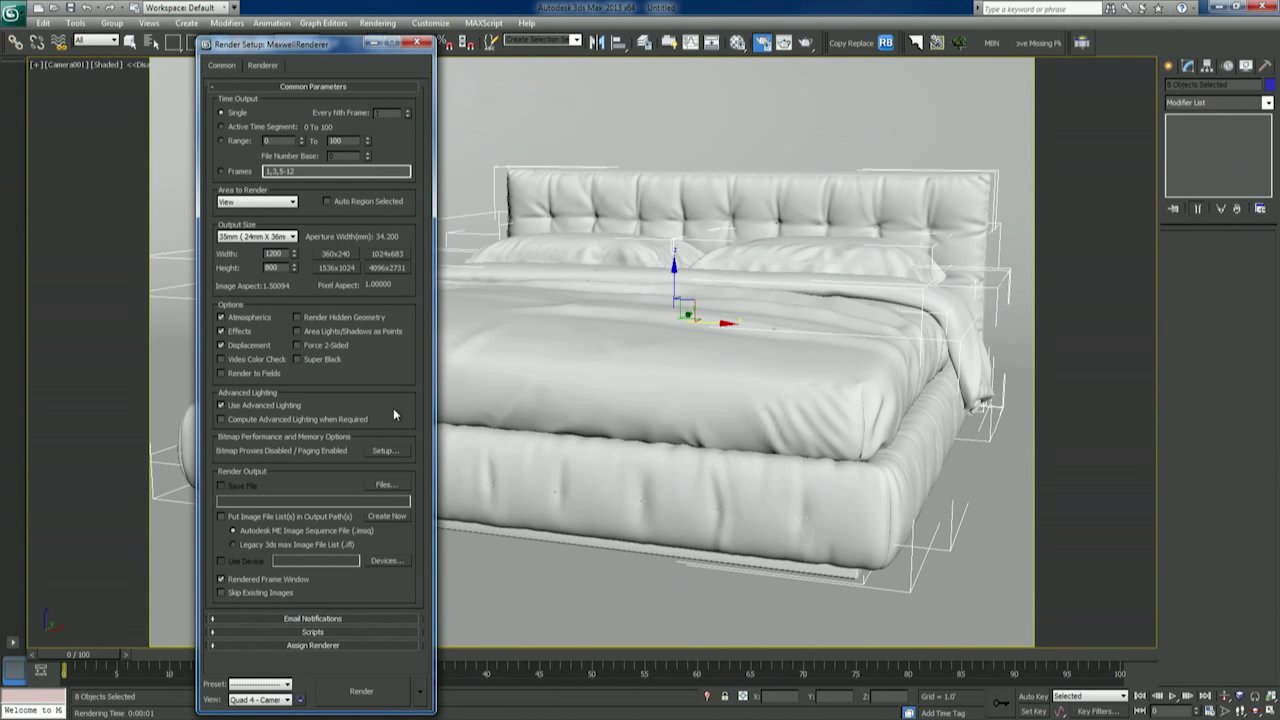
click(425, 43)
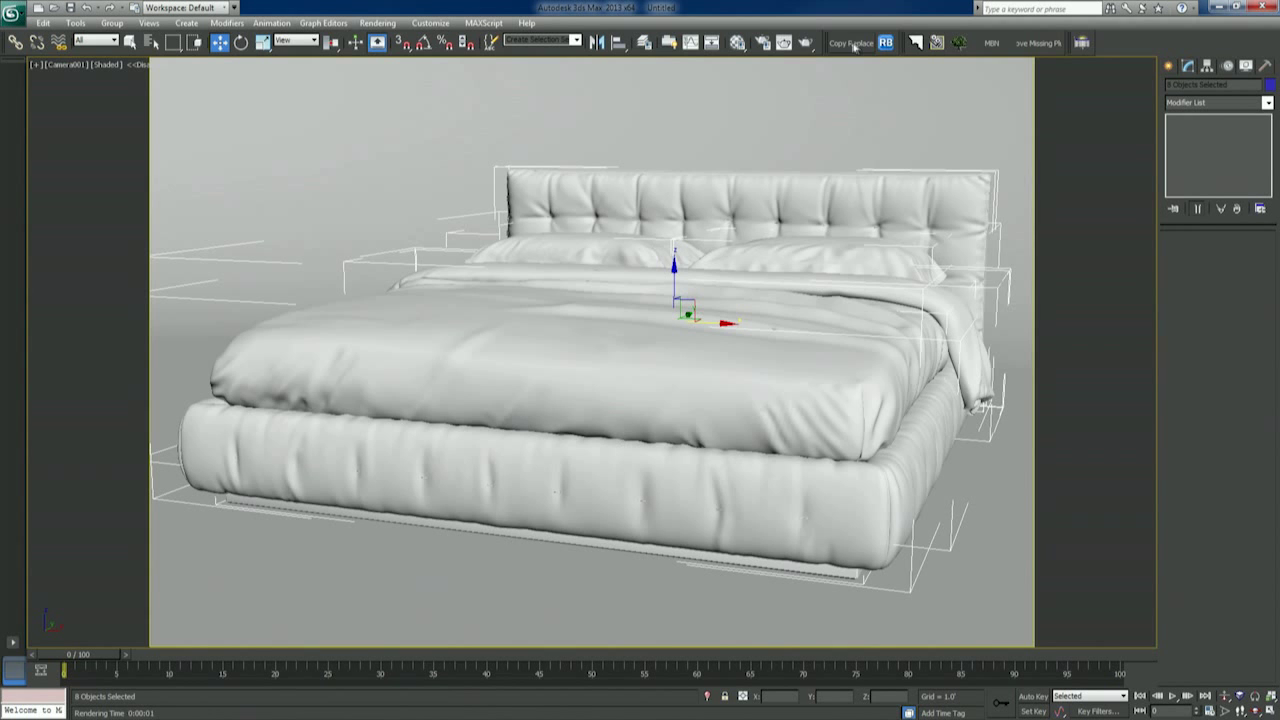
Step: Render the bed in Maxwell at 1200×800 and display the grayscale depth channel
click(806, 43)
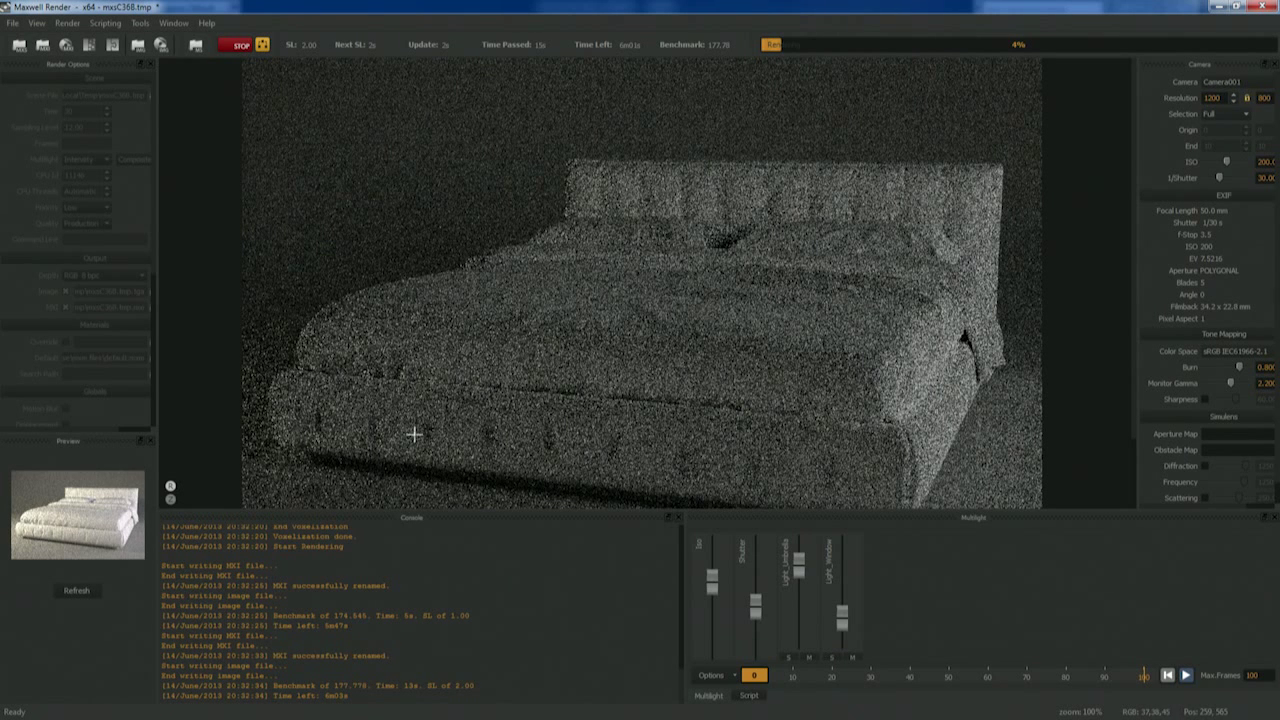
click(171, 499)
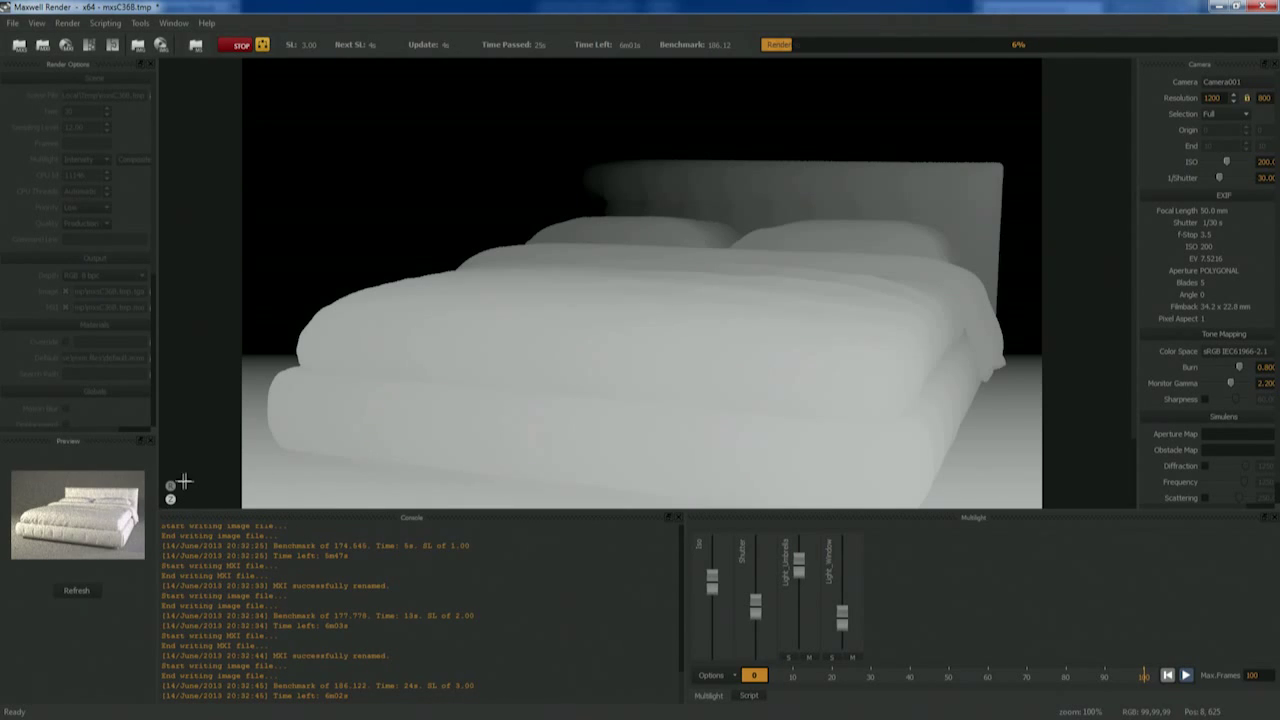
Step: Compare the render and depth views, ending on the rendered image, then solo Light_Window
click(172, 483)
click(170, 499)
click(171, 484)
click(170, 499)
click(171, 484)
click(171, 500)
click(171, 484)
click(170, 499)
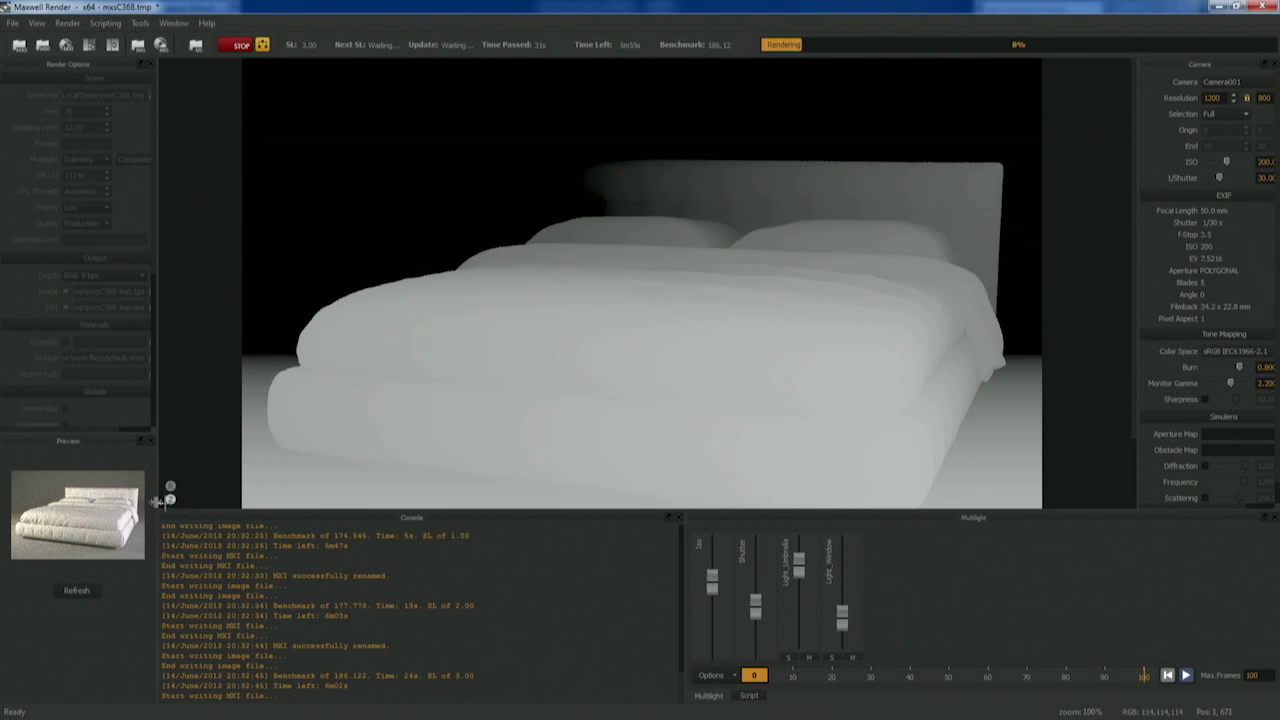
click(171, 484)
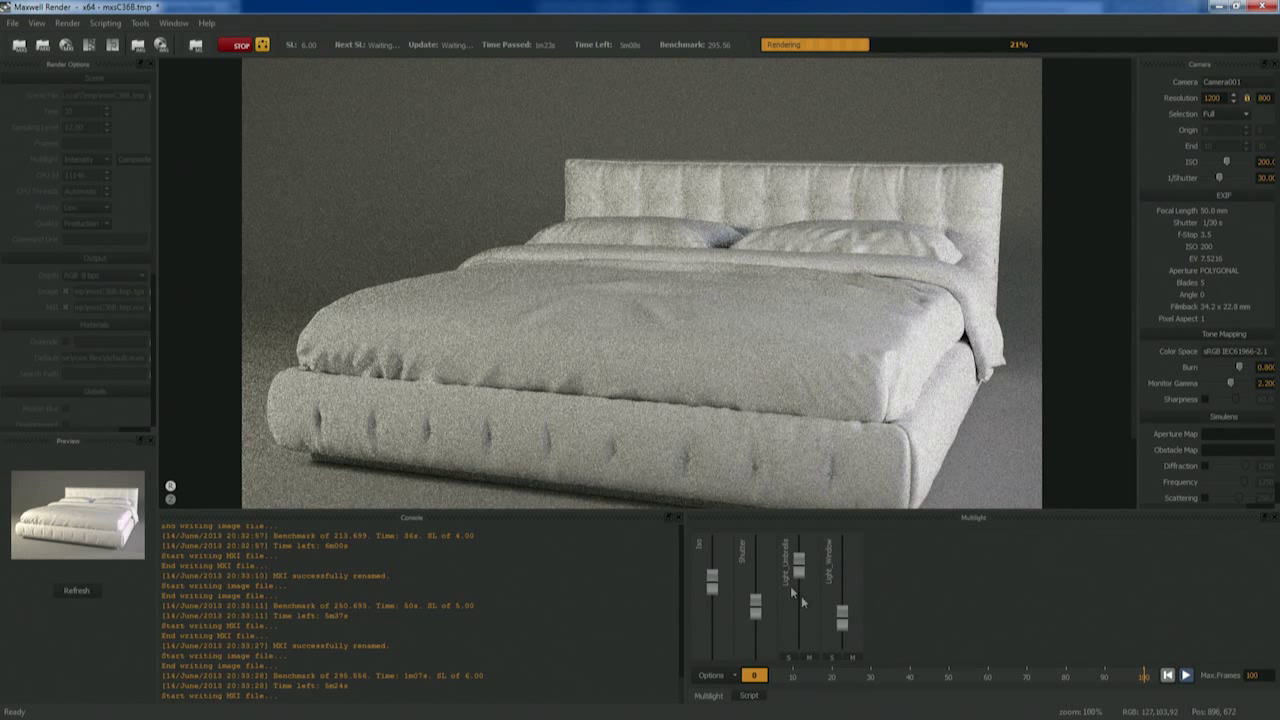
click(834, 657)
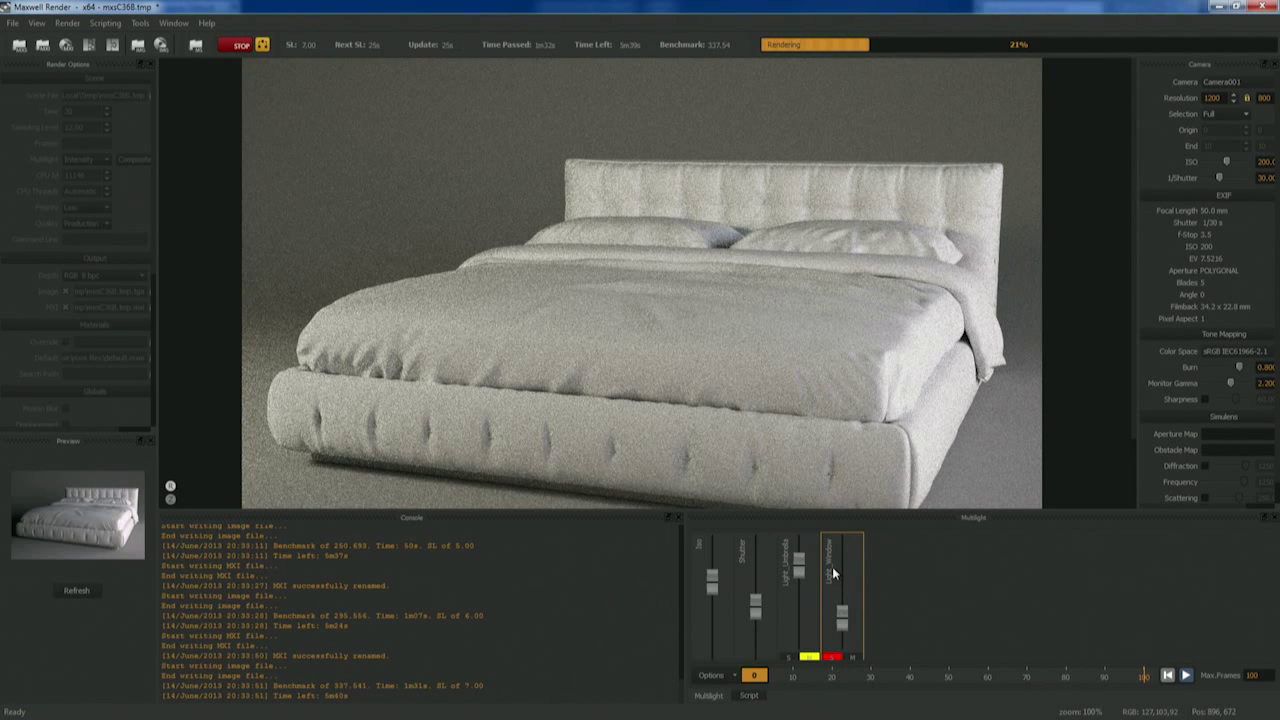
Step: Solo Light_Umbrella in Multilight, then clear the solo so all lights contribute
click(833, 657)
click(790, 657)
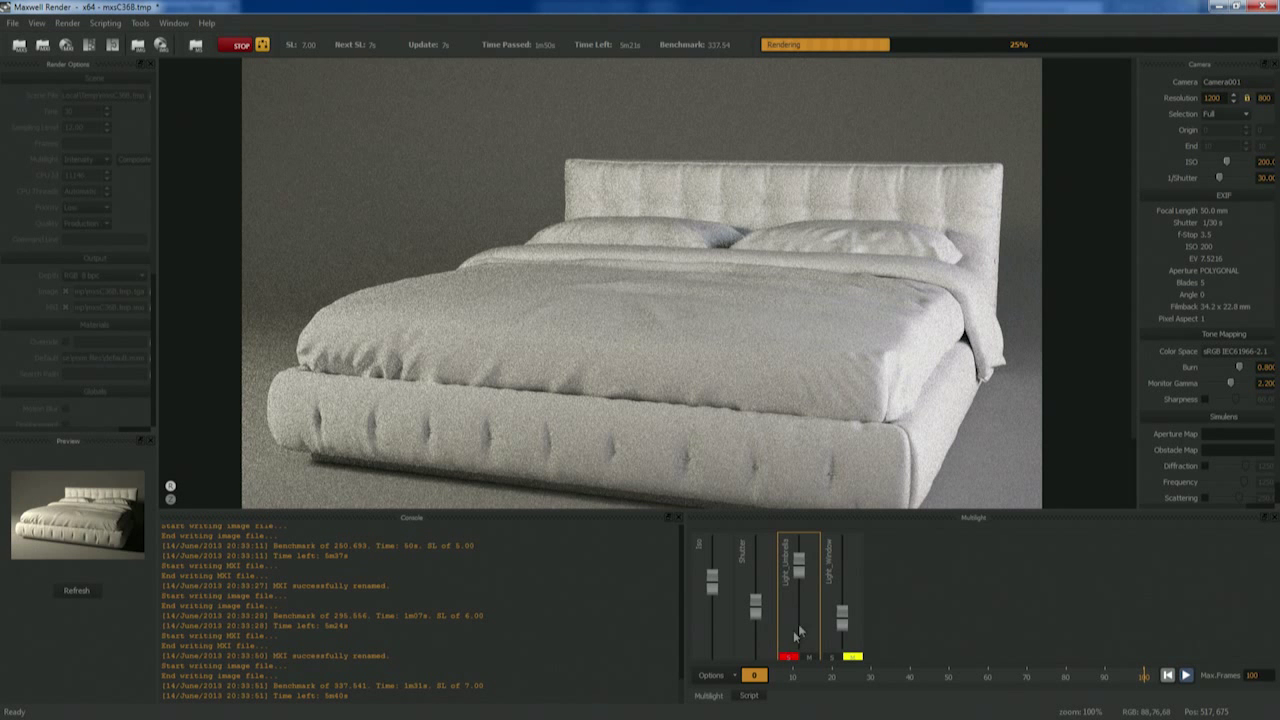
click(790, 657)
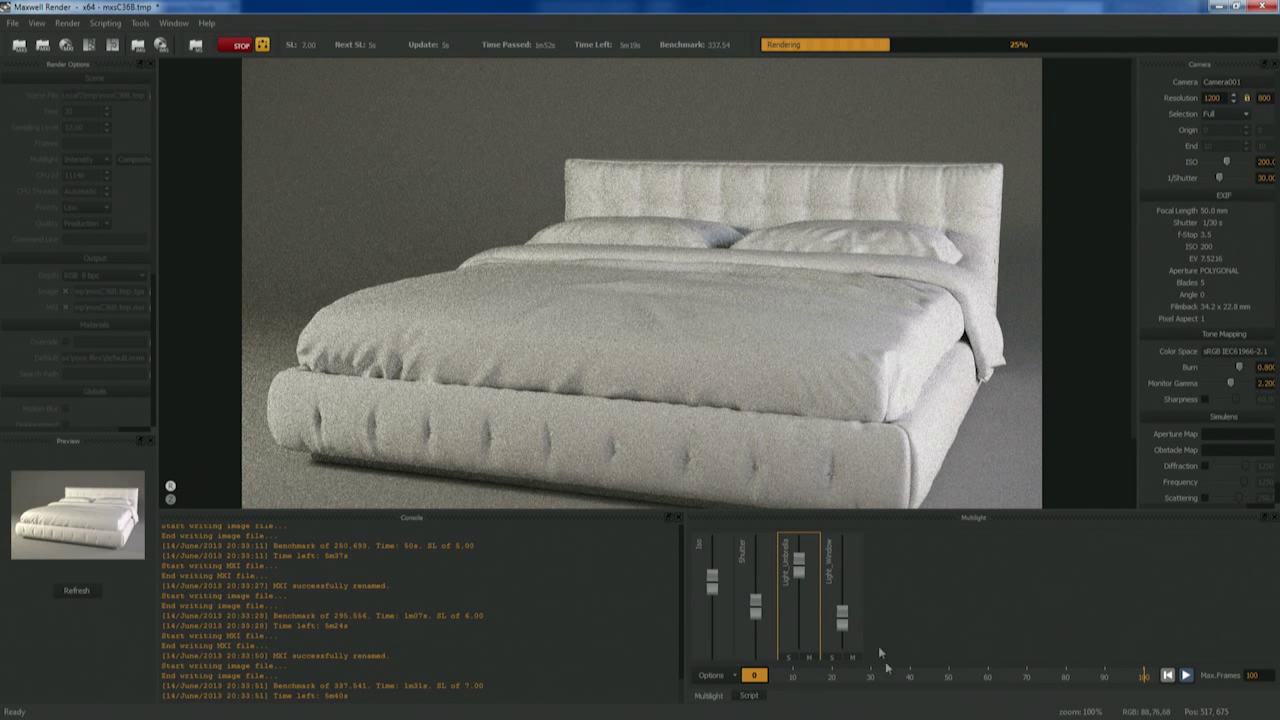
Step: Dim the Light_Umbrella multilight fader slightly and widen the Camera panel beside the render
mouse_move(799, 575)
mouse_down()
mouse_move(804, 600)
mouse_move(800, 558)
mouse_move(810, 657)
mouse_move(808, 558)
mouse_move(801, 600)
mouse_move(842, 585)
mouse_move(849, 618)
mouse_move(843, 635)
mouse_move(800, 598)
mouse_up()
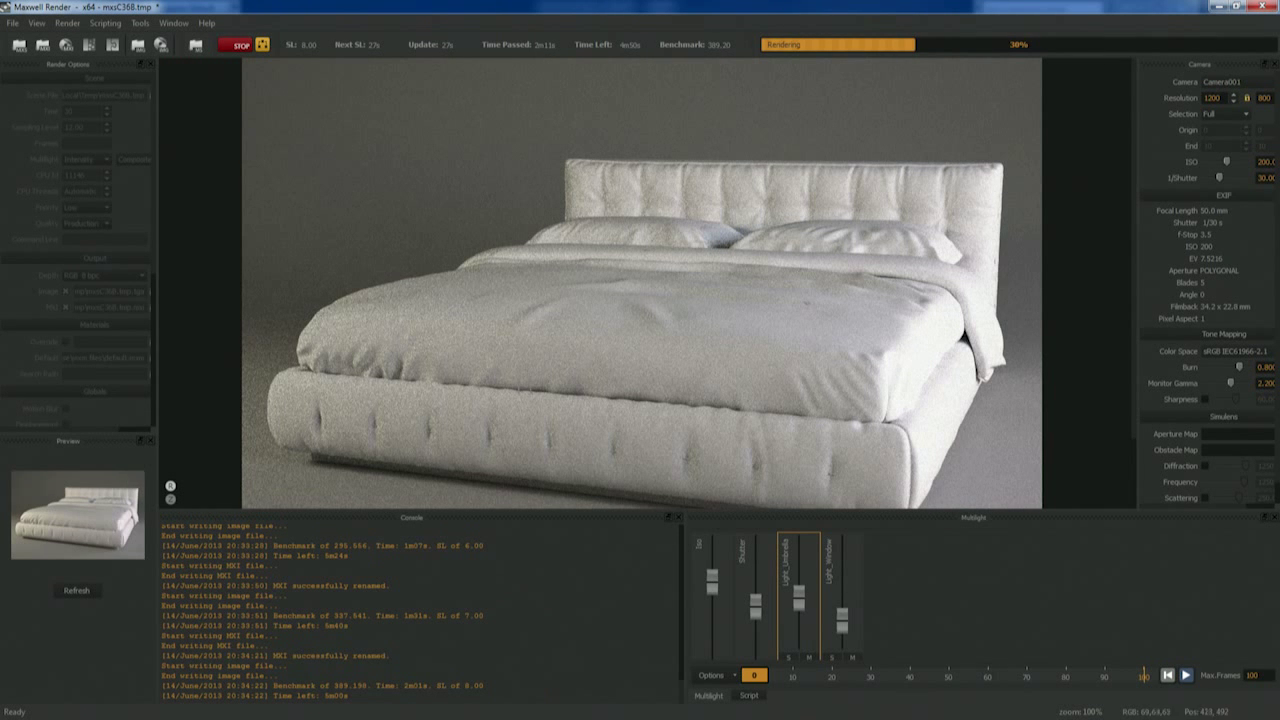
mouse_move(802, 600)
mouse_down()
mouse_move(800, 612)
mouse_move(808, 593)
mouse_up()
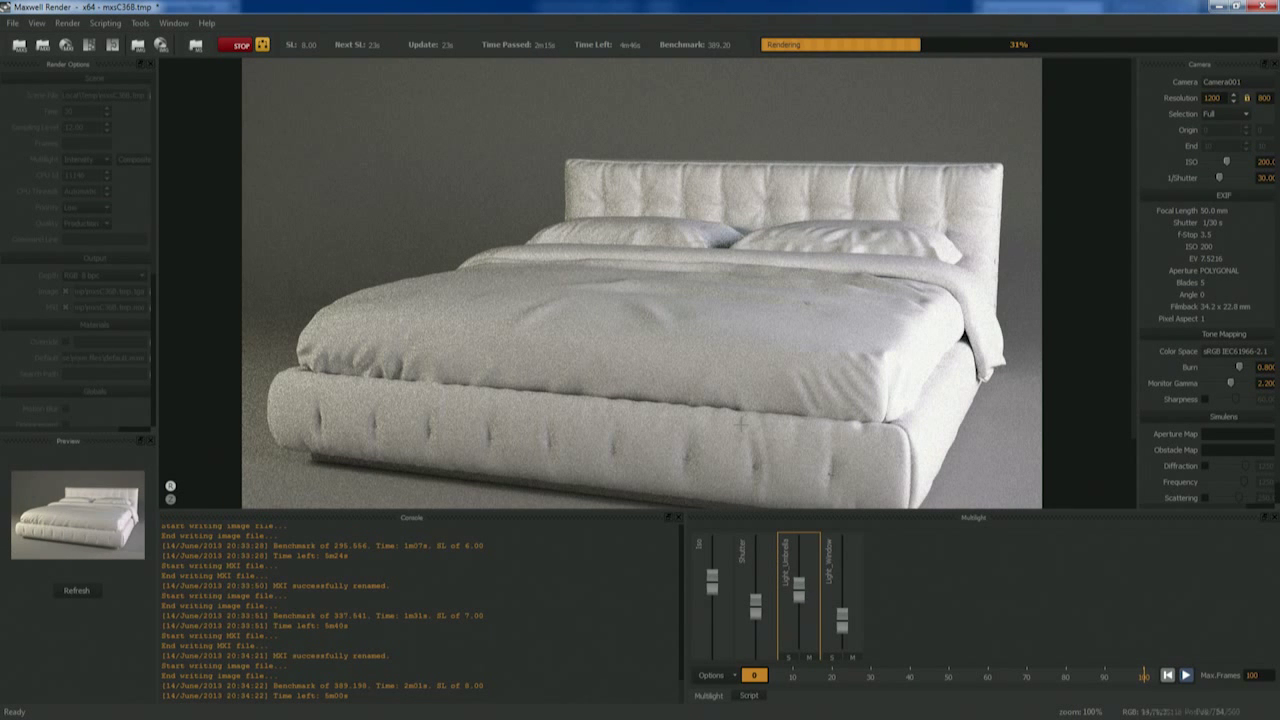
drag(1137, 296, 1006, 303)
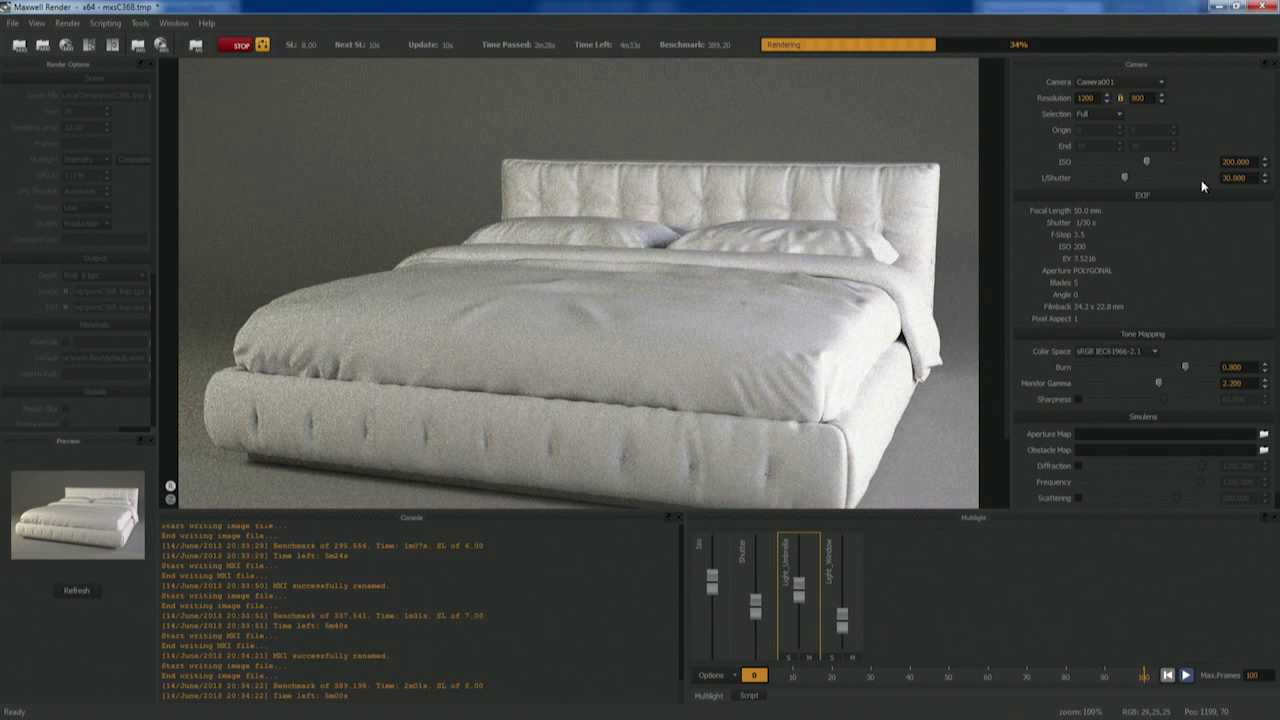
mouse_move(1125, 178)
mouse_down()
mouse_move(1143, 180)
mouse_move(1112, 183)
mouse_up()
mouse_move(757, 618)
mouse_down()
mouse_move(757, 592)
mouse_move(716, 552)
mouse_move(716, 602)
mouse_move(713, 568)
mouse_move(757, 596)
mouse_up()
double_click(1254, 164)
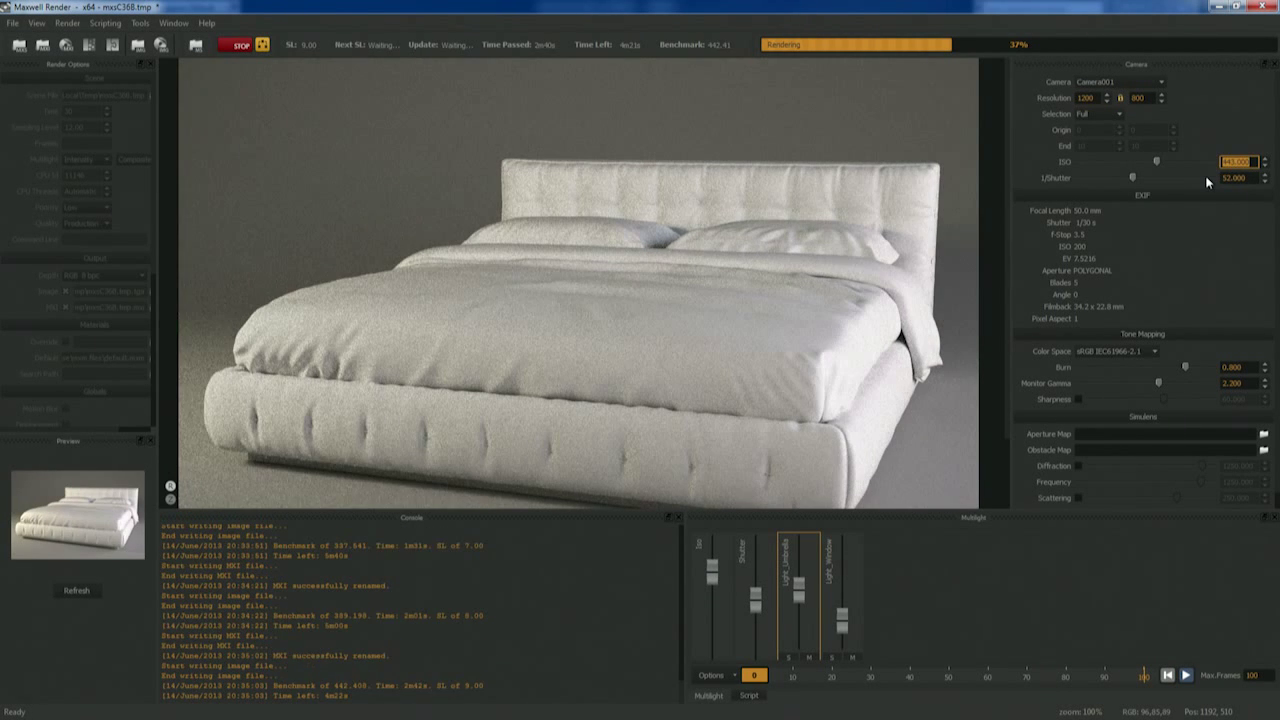
text(200)
key(Tab)
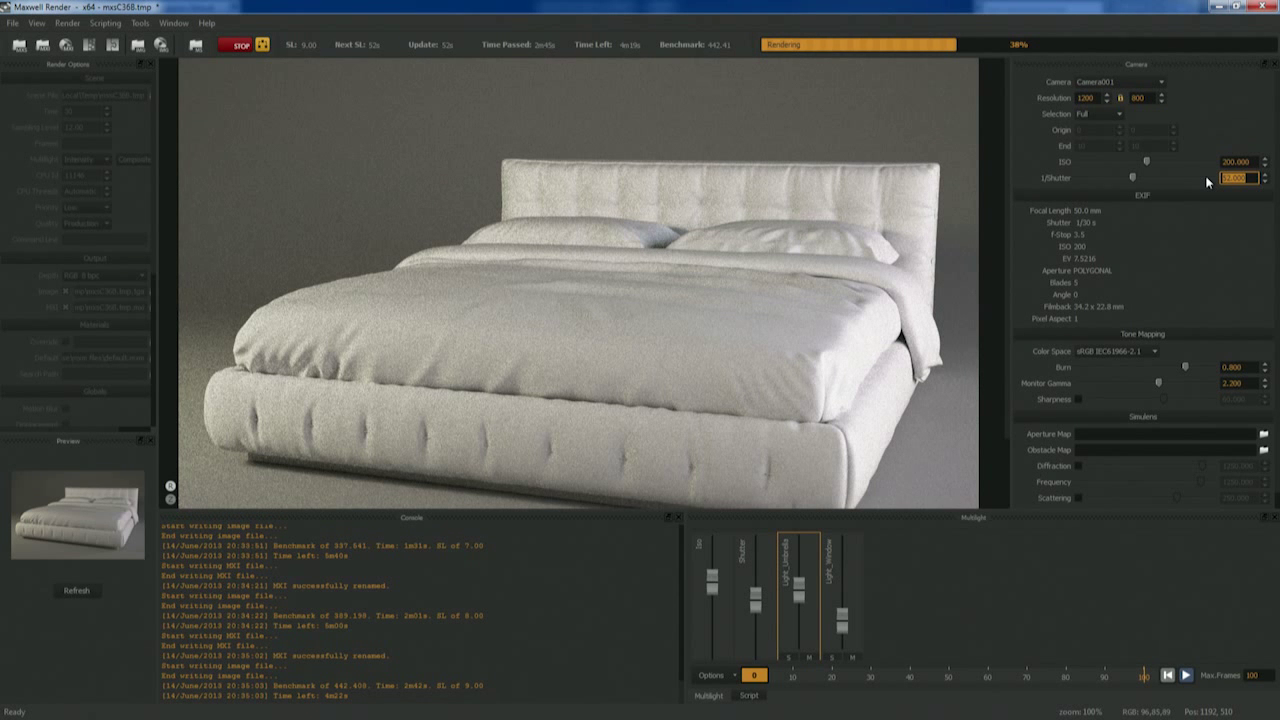
text(30)
key(Tab)
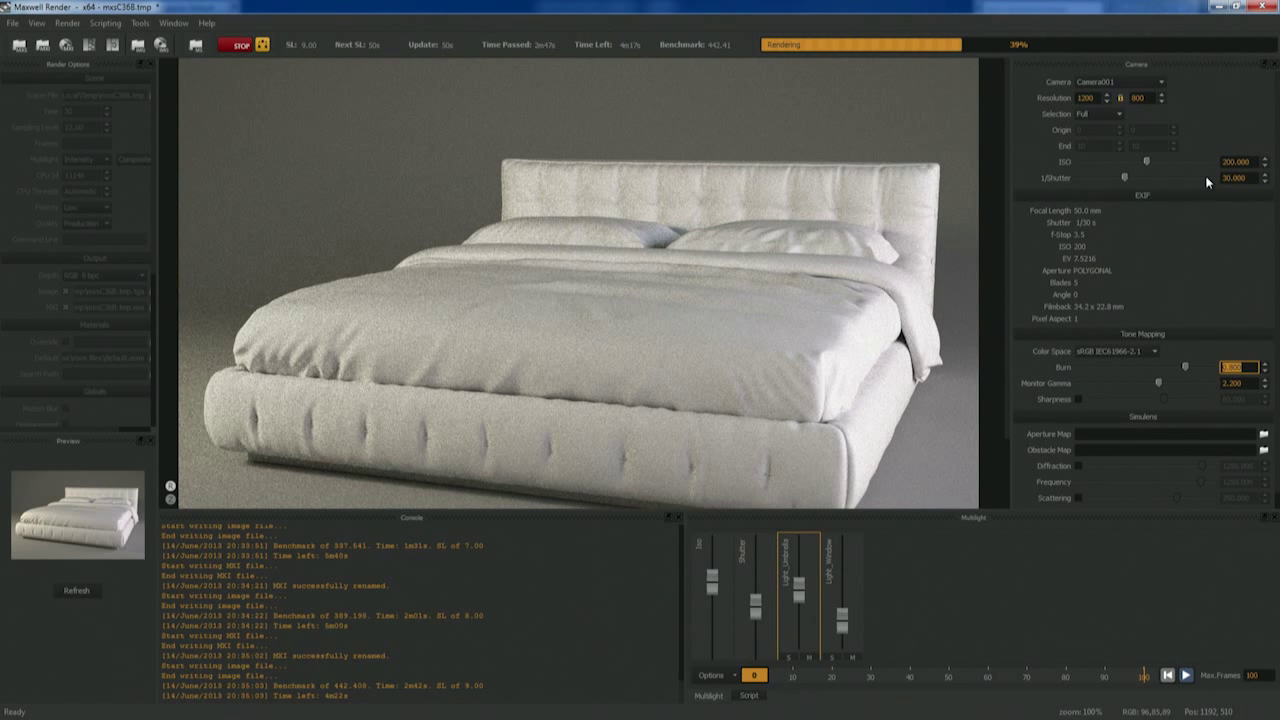
double_click(1251, 164)
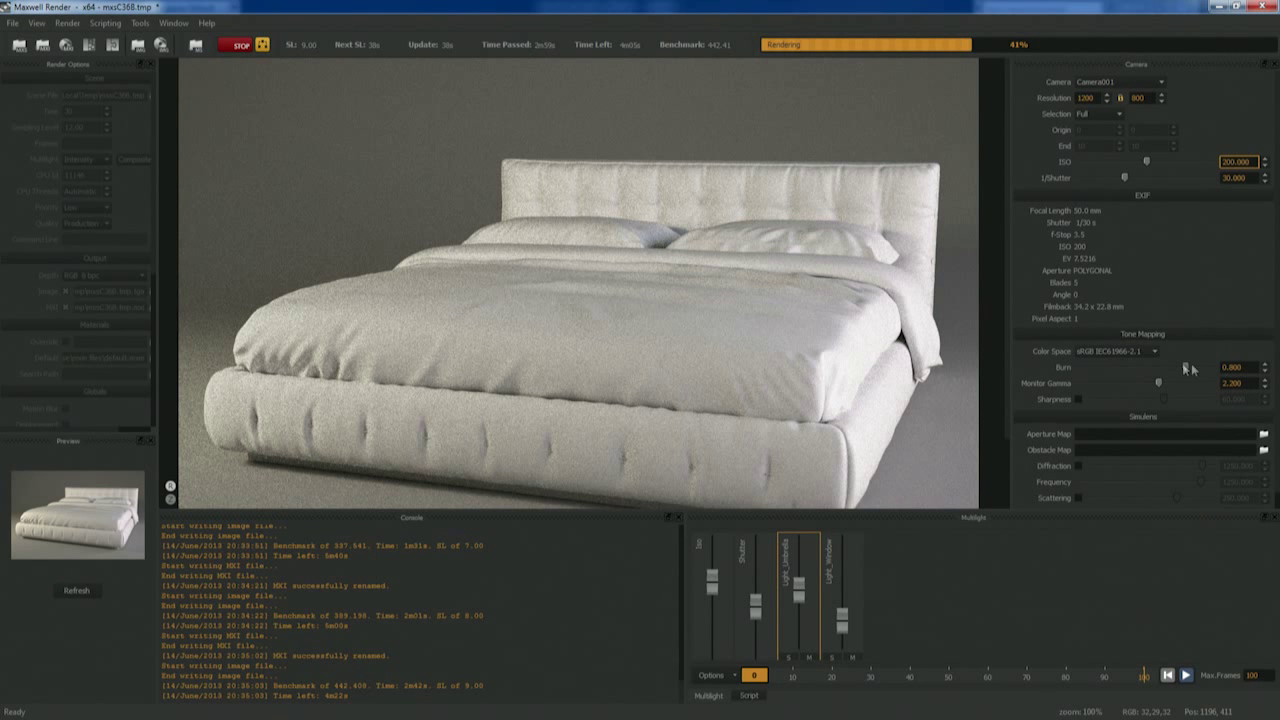
drag(1187, 367, 1213, 367)
mouse_move(1158, 382)
mouse_down()
mouse_move(1070, 393)
mouse_move(1166, 389)
mouse_up()
click(1246, 383)
text(2.2)
key(Tab)
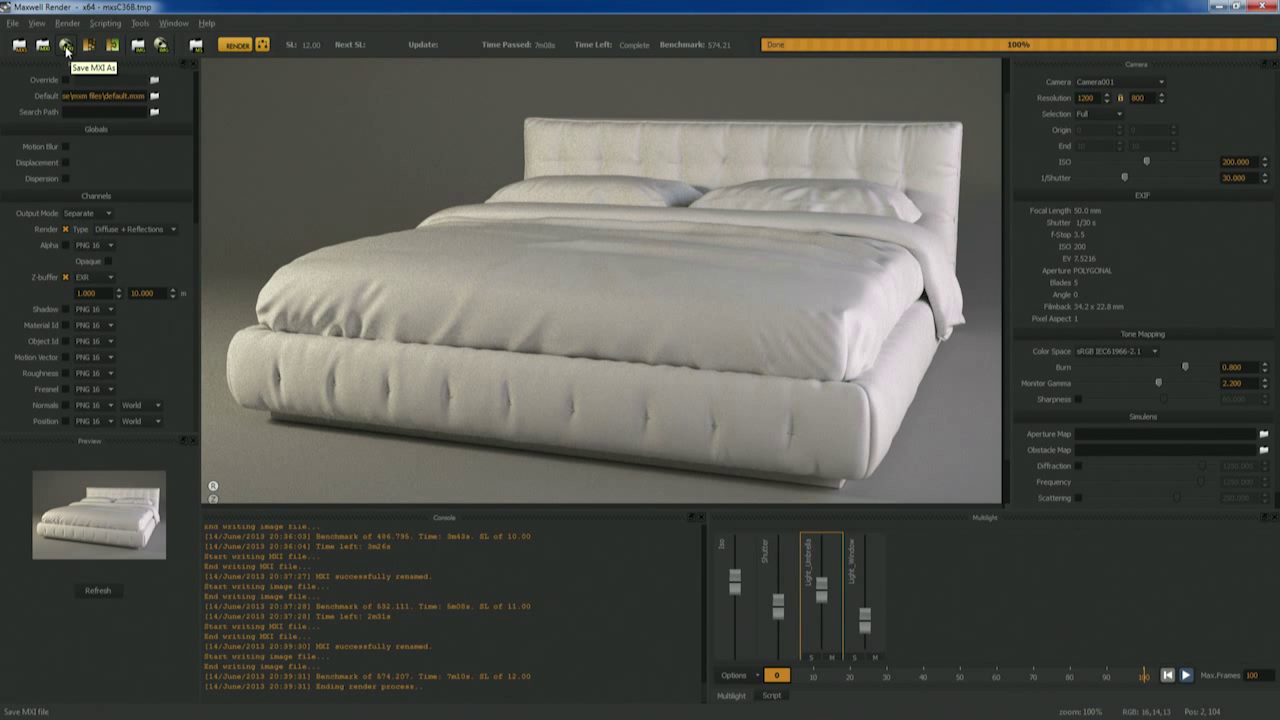
click(66, 47)
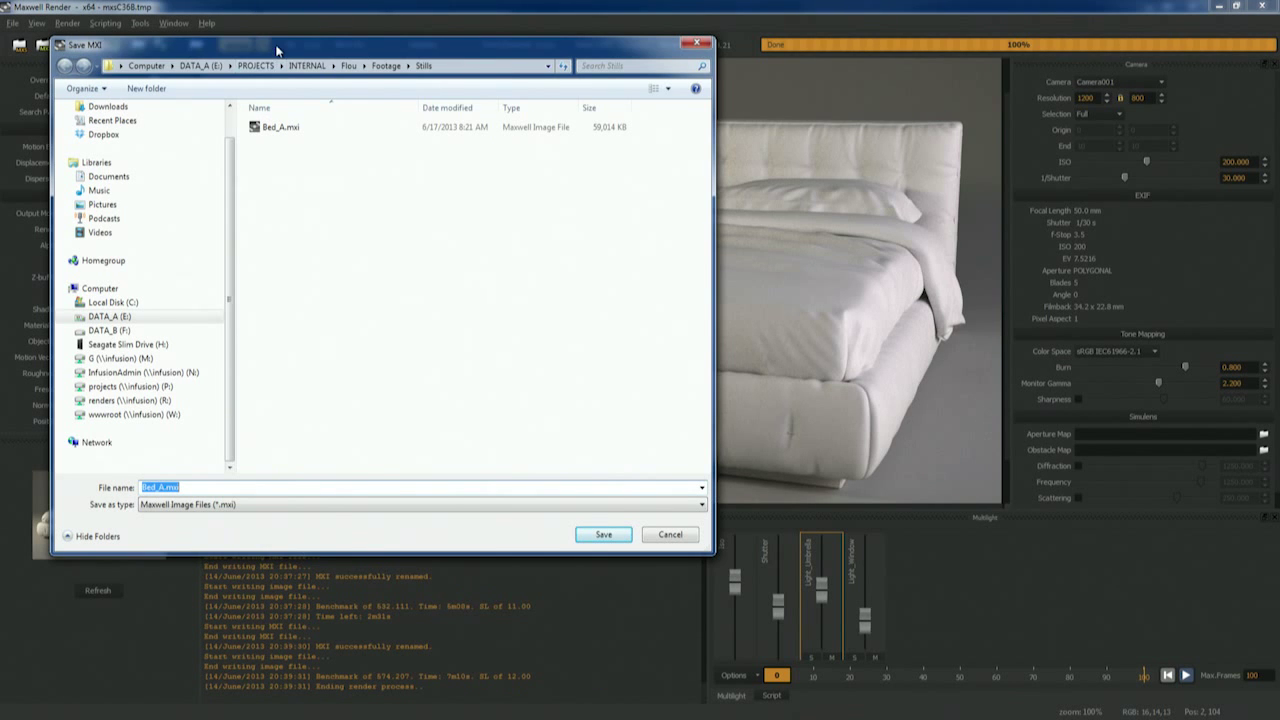
drag(307, 57, 461, 80)
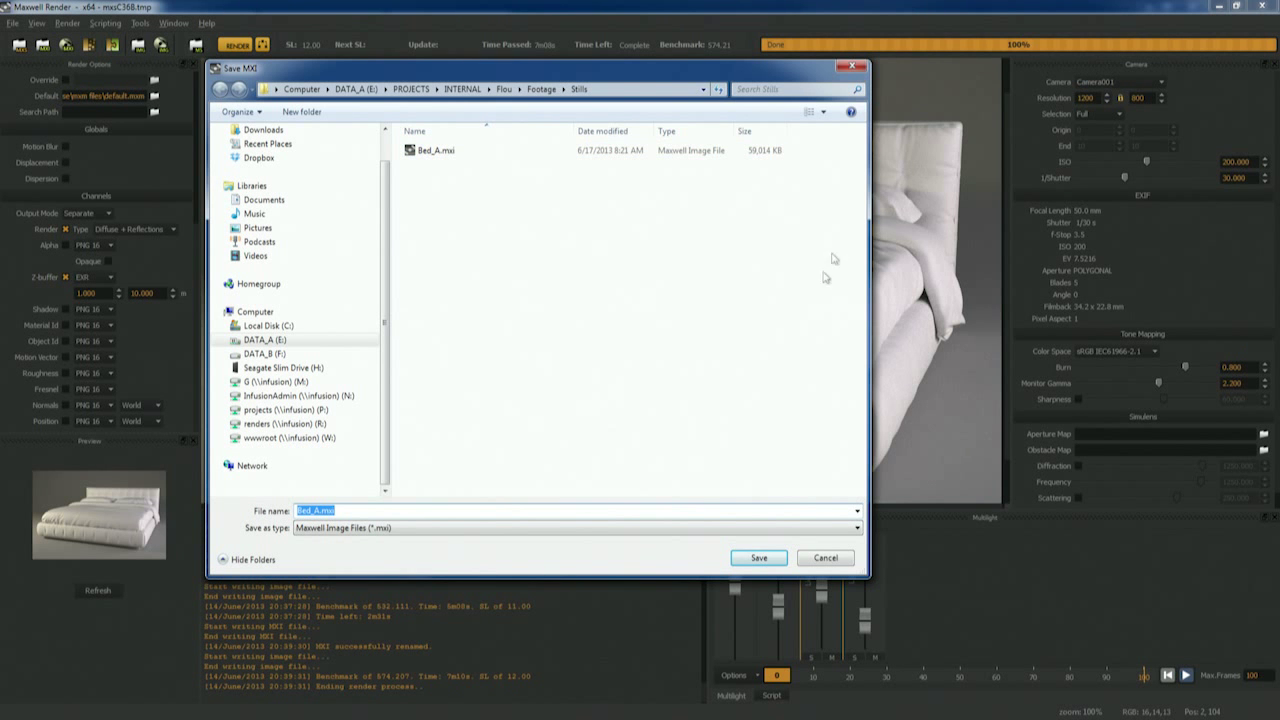
click(822, 558)
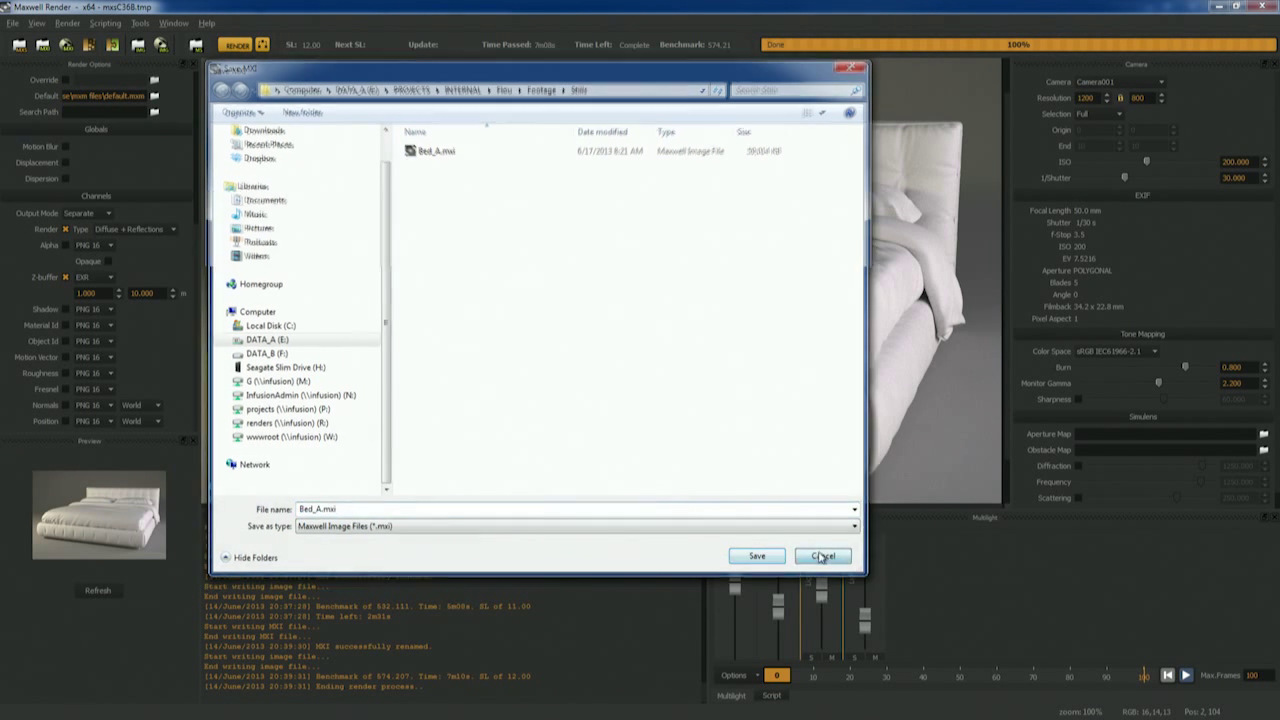